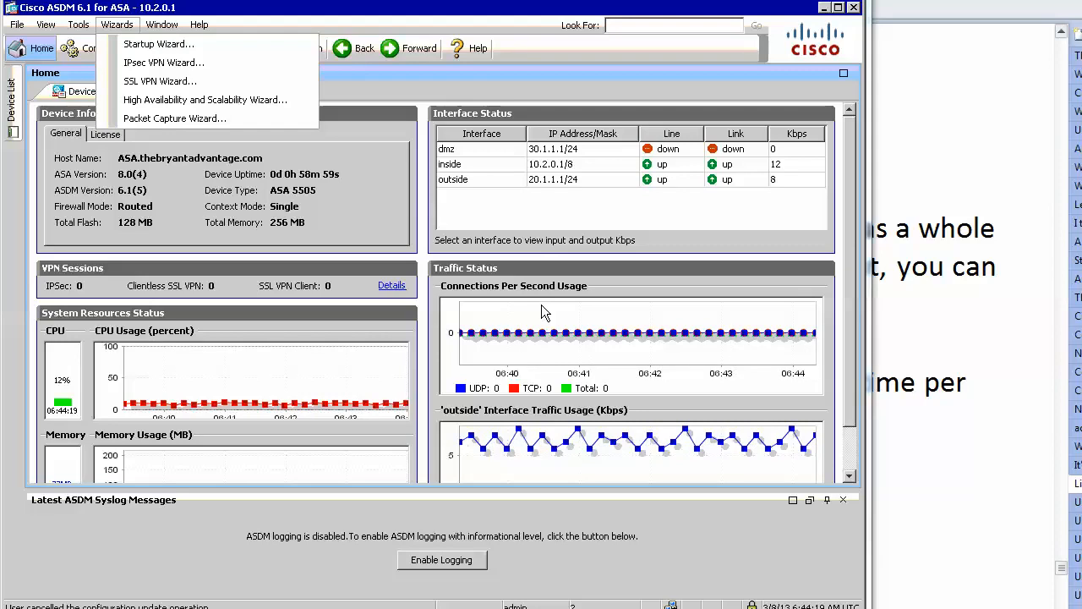
Start the SSL VPN Wizard and proceed with Clientless SSL VPN Access as the connection type.
left_click(178, 82)
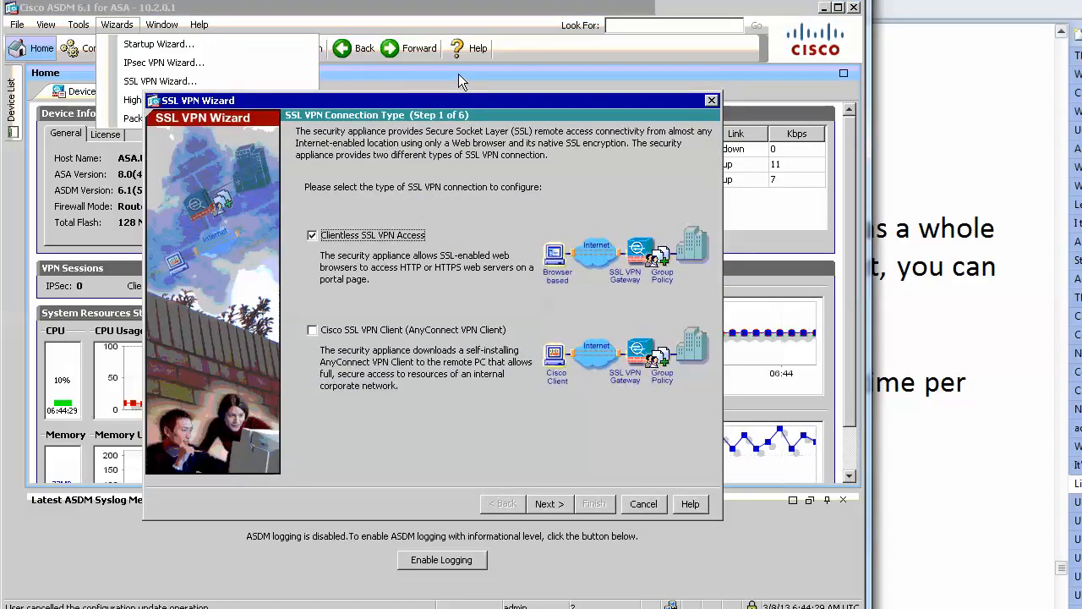
left_click_drag(466, 103, 459, 74)
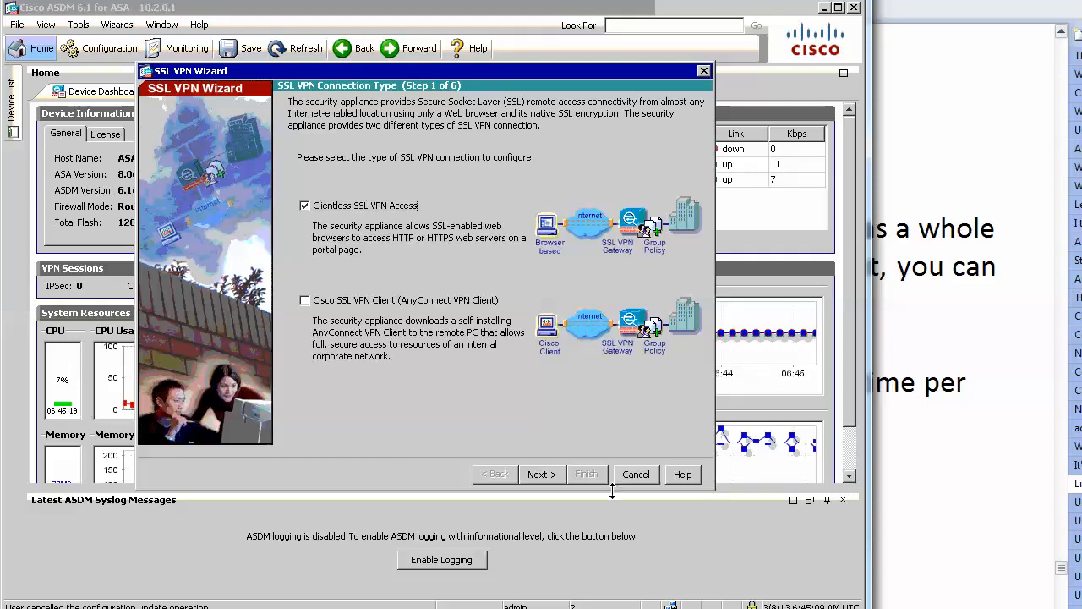
left_click(541, 477)
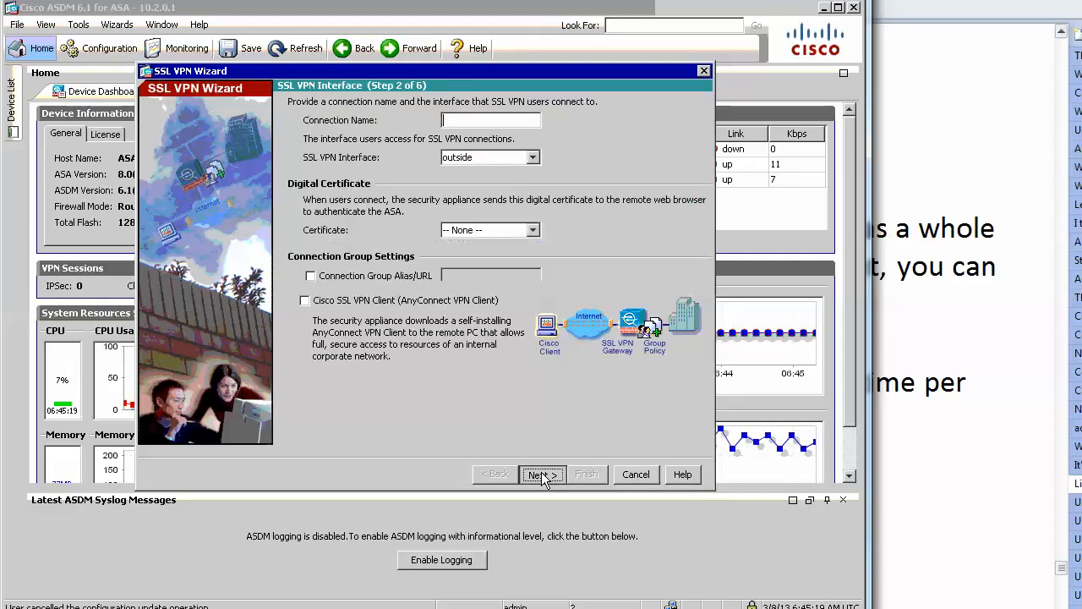
Name the connection VPN and check the interface and certificate choices, keeping the outside interface and no certificate.
left_click(507, 120)
type("VPN")
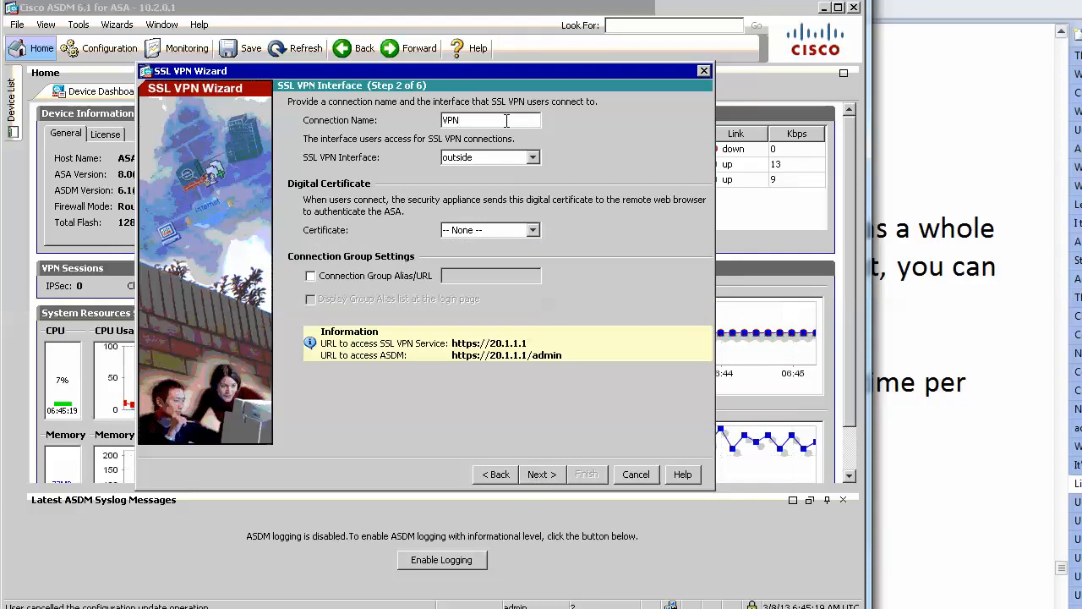
left_click(533, 157)
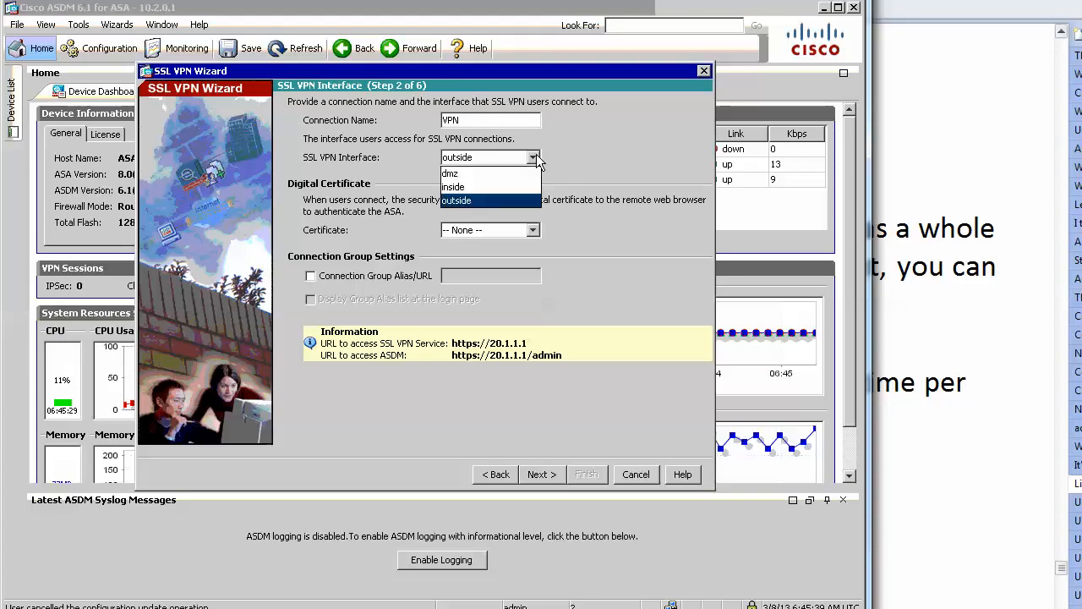
left_click(591, 154)
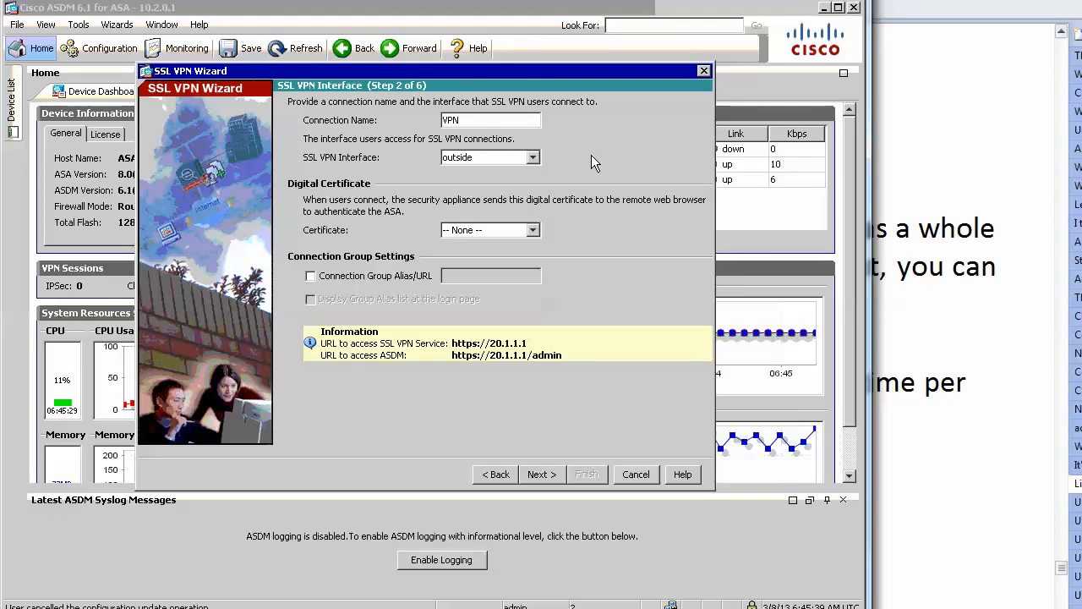
left_click(532, 230)
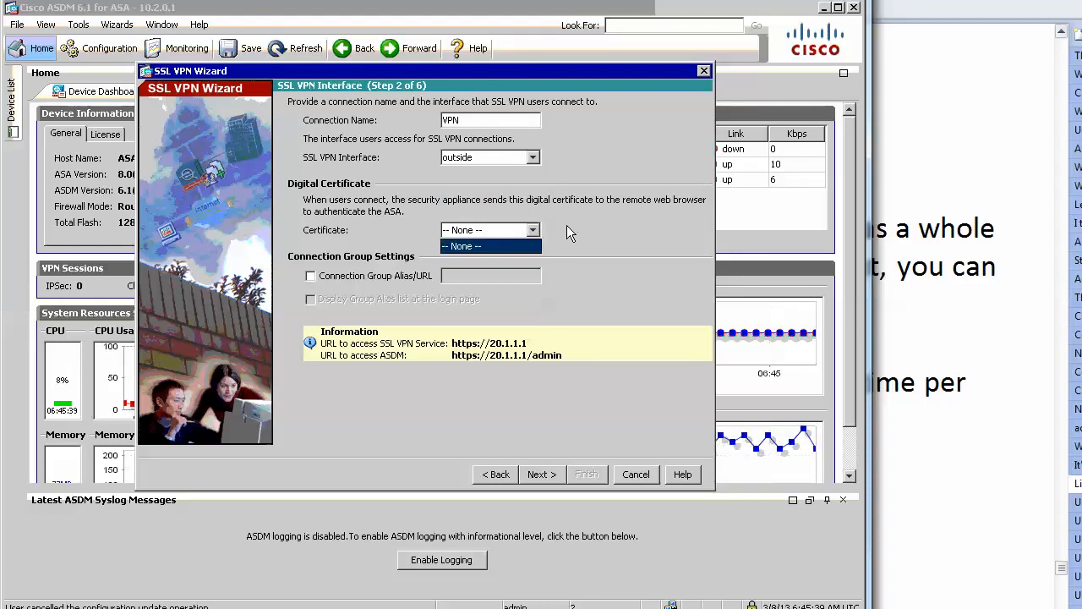
left_click(567, 226)
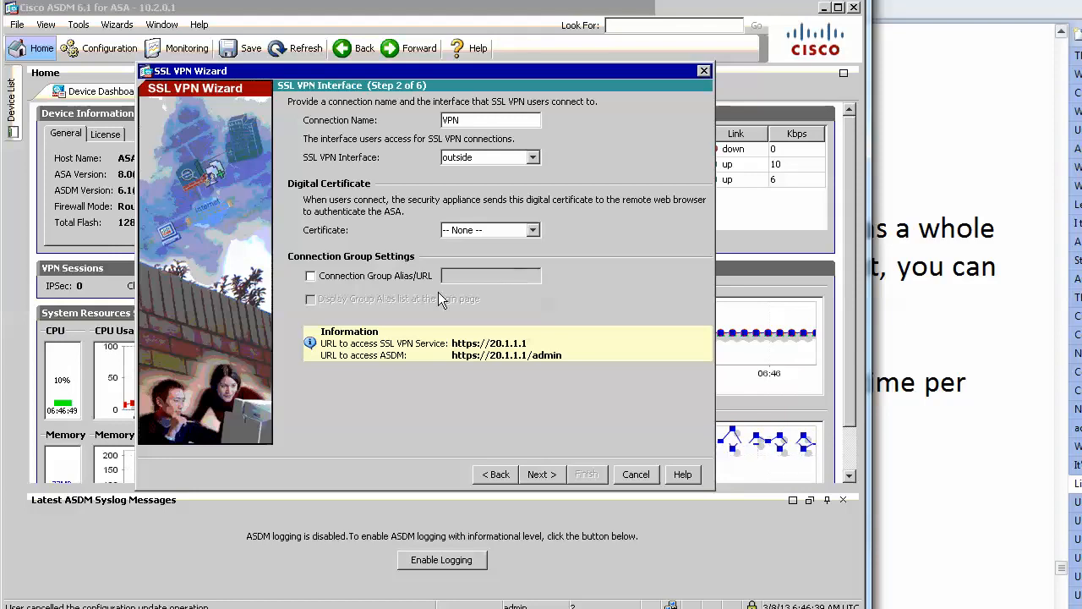
Enable the connection group alias/URL, set it to BILAS, and try to continue with the connection name VPN.
left_click(331, 278)
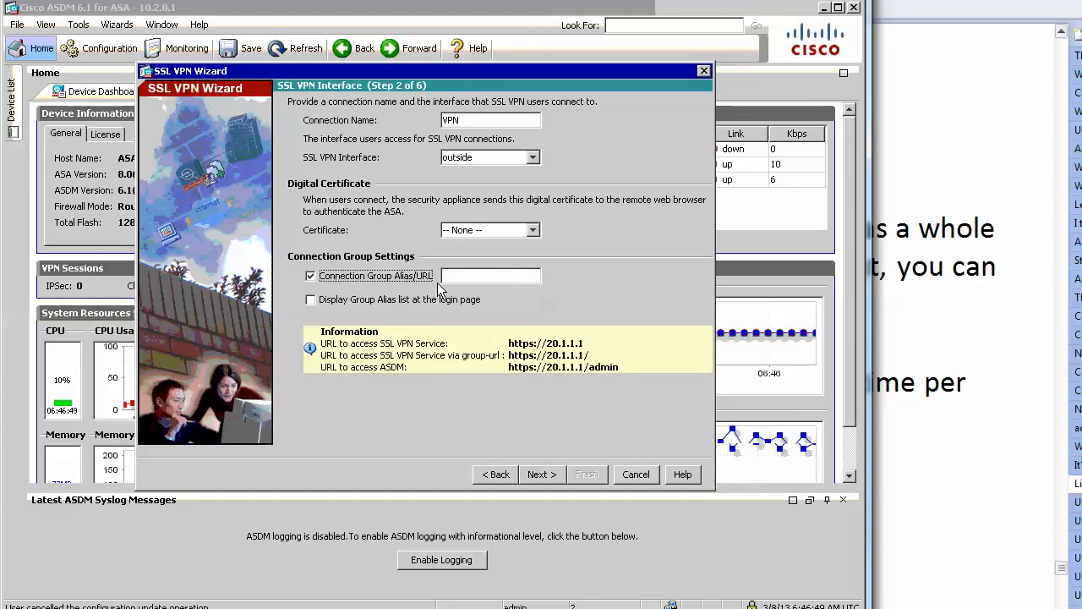
left_click(503, 277)
type("BILAS")
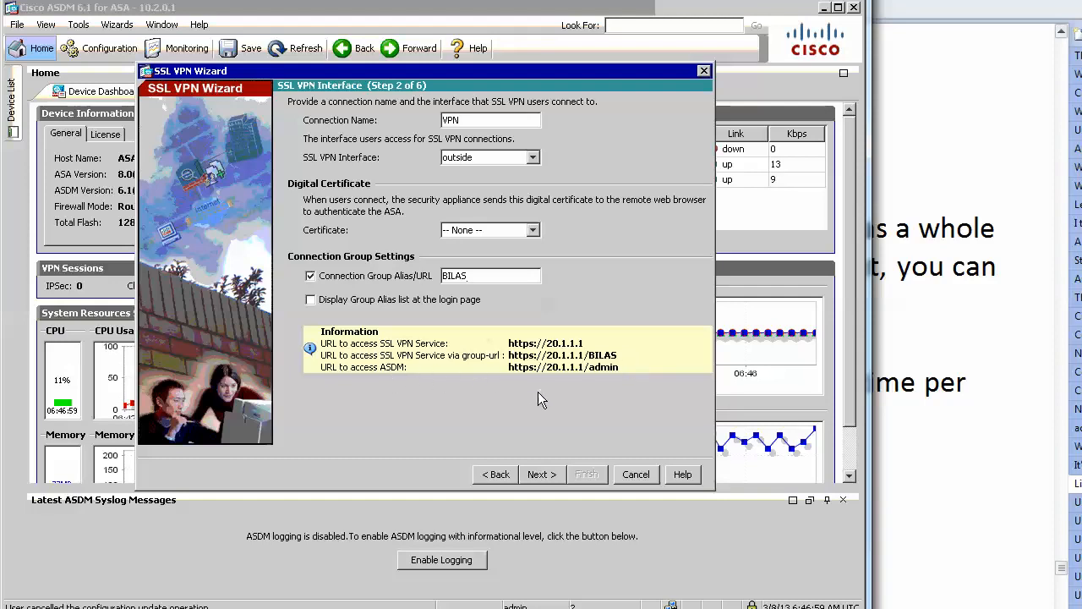
left_click(542, 474)
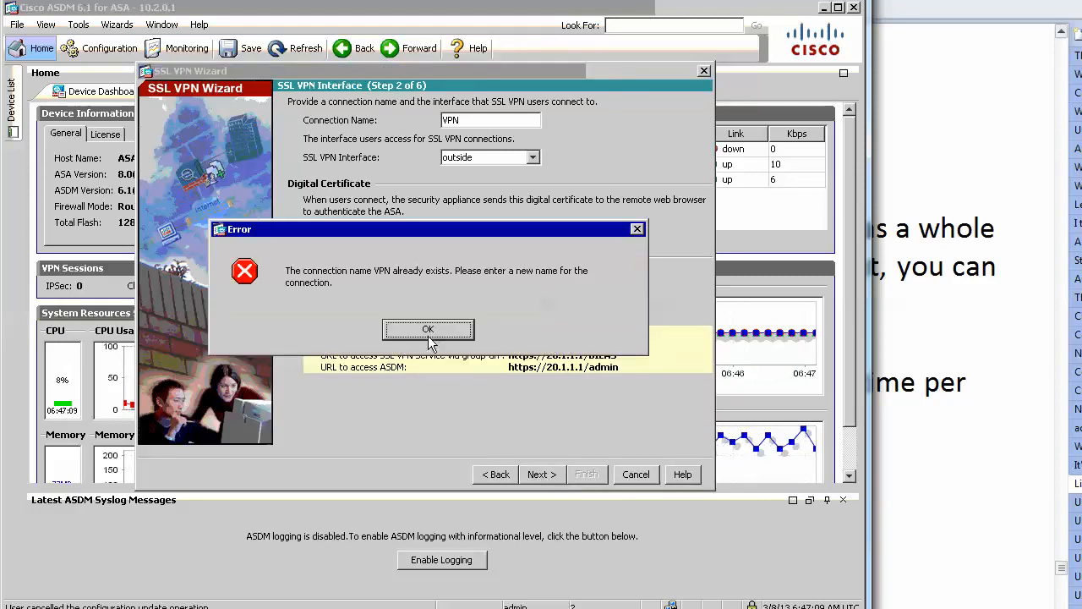
left_click(429, 330)
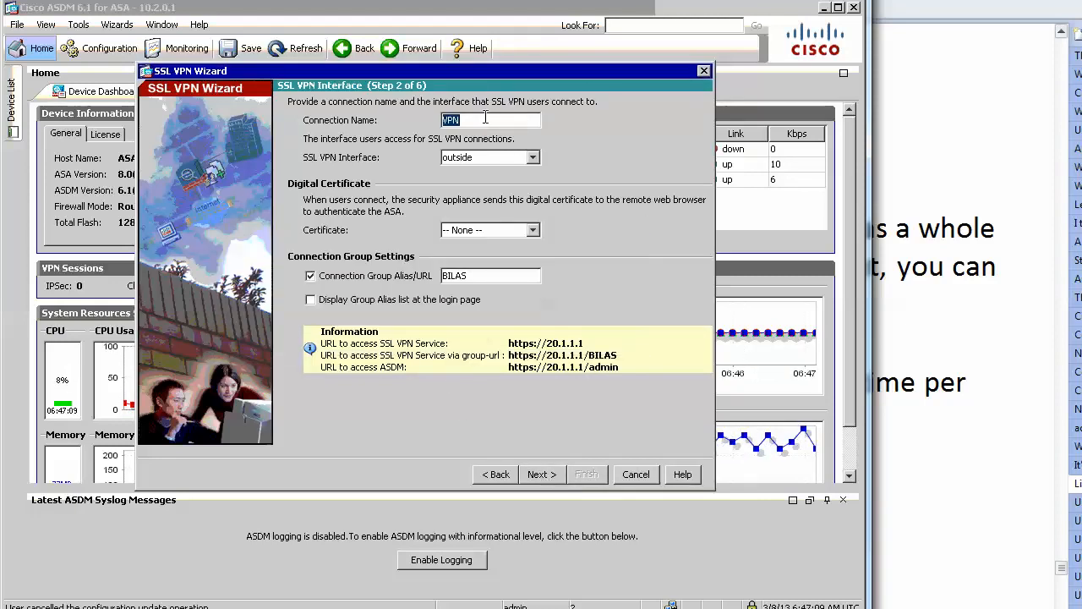
Change the connection name to VPN2 and continue to user authentication.
left_click(485, 124)
type("2")
left_click(539, 474)
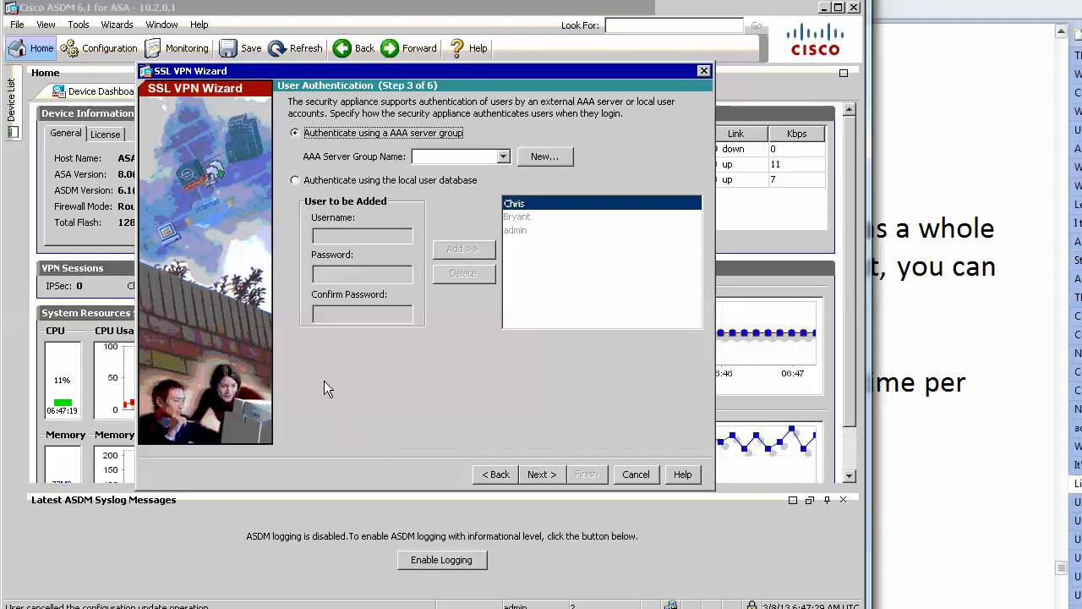
Choose authentication with the local user database, add a new user with a username and confirmed password, and continue to group policy.
left_click(295, 180)
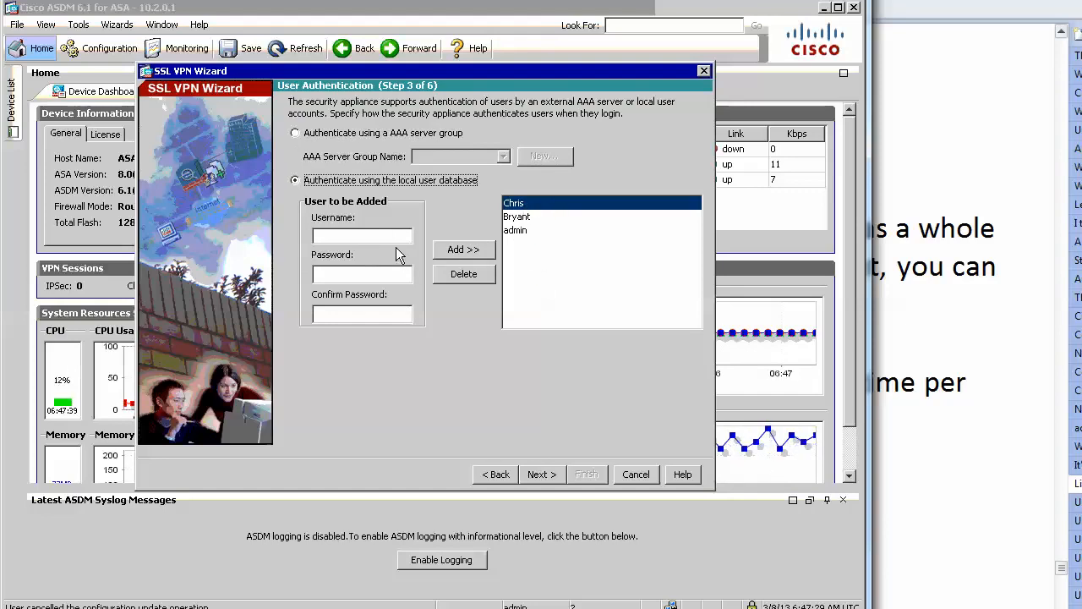
left_click(353, 235)
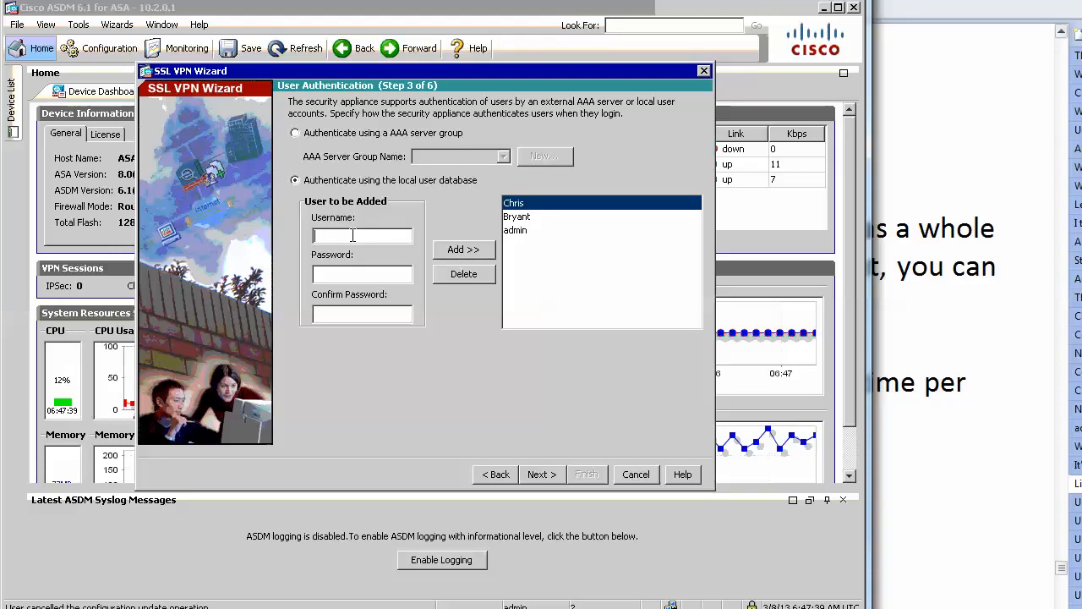
type("Anth")
type("ony")
key("Tab")
type("**********")
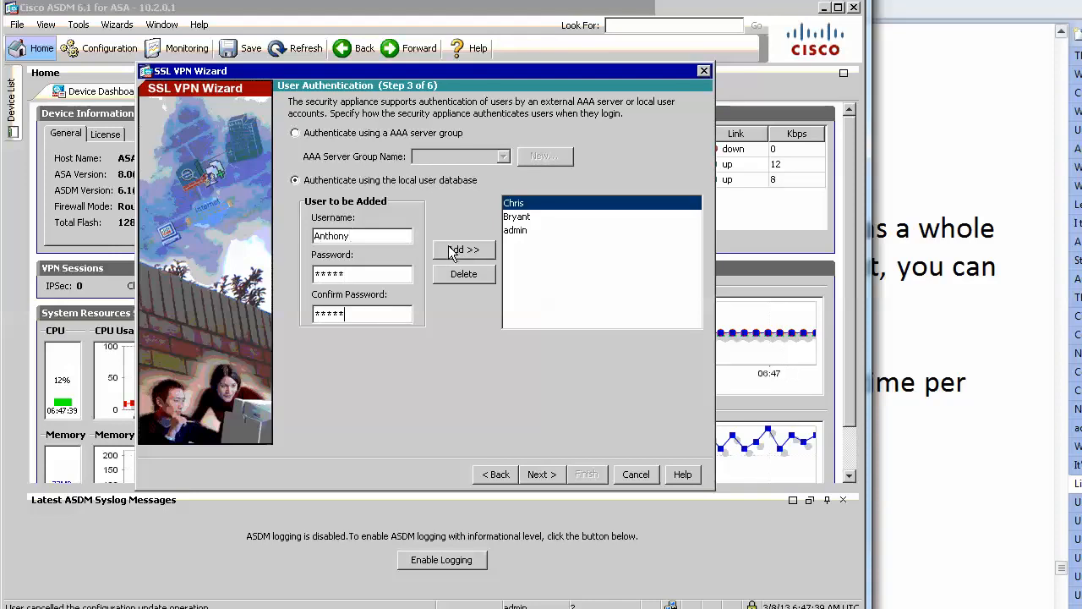
left_click(453, 250)
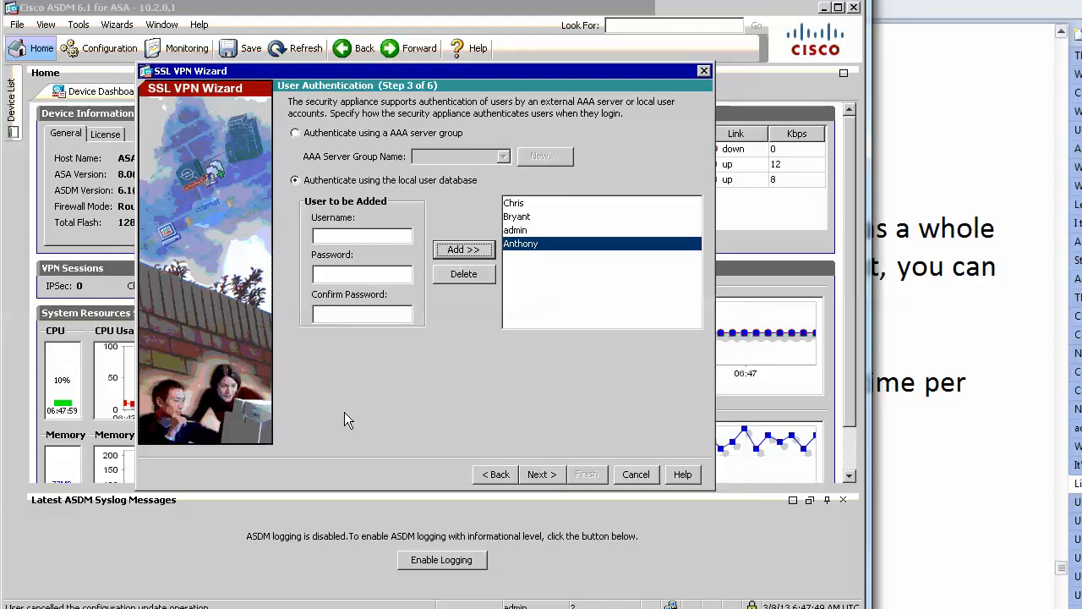
left_click(544, 473)
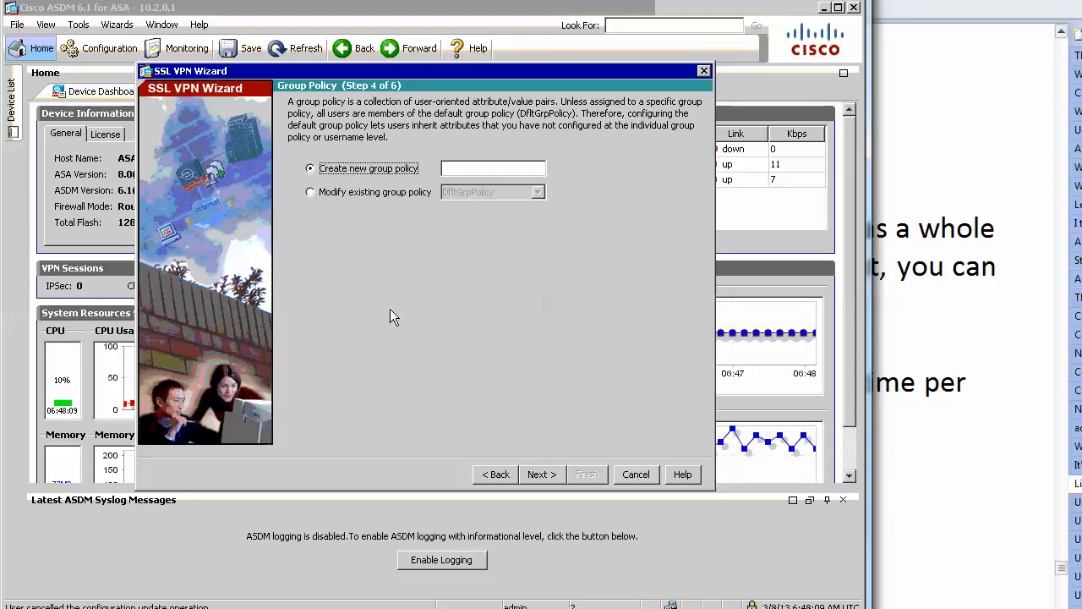
Use the existing group policy DfltGrpPolicy and assign the SSLLIST bookmark list, continuing to the summary.
left_click(311, 192)
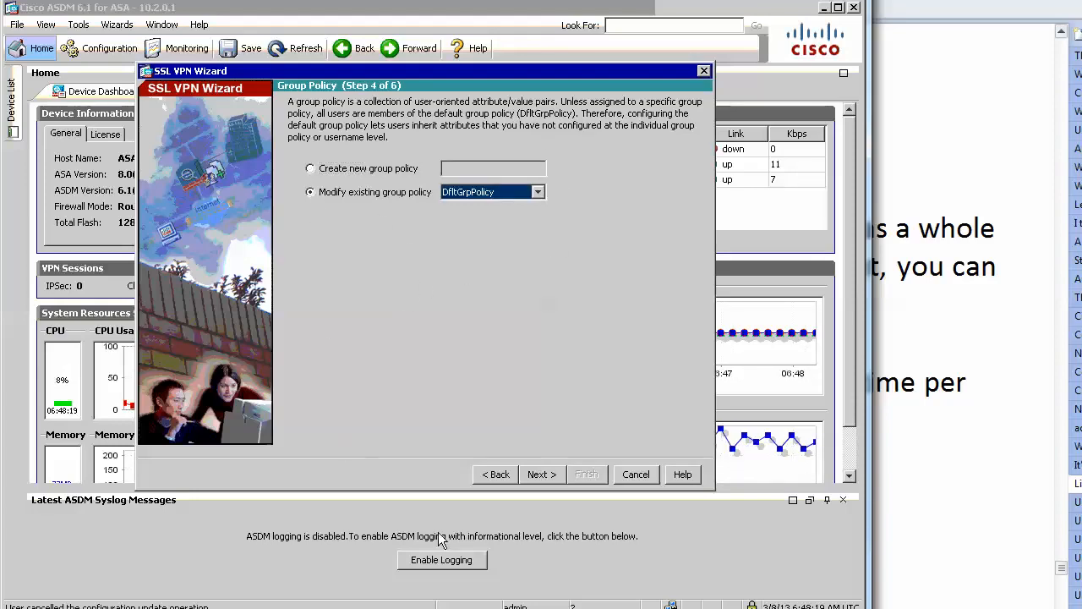
left_click(541, 474)
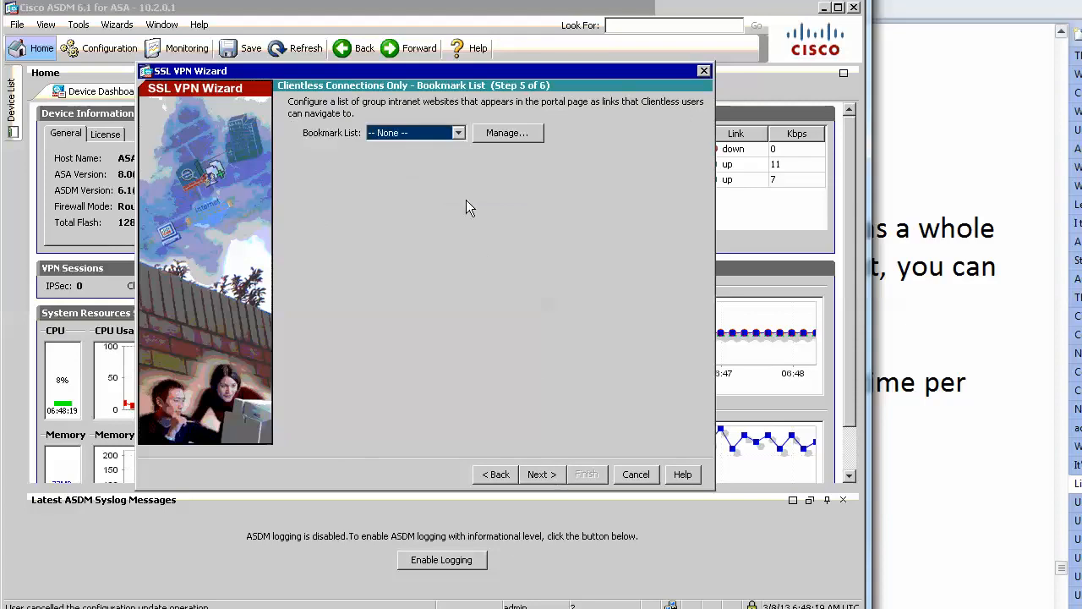
left_click(458, 133)
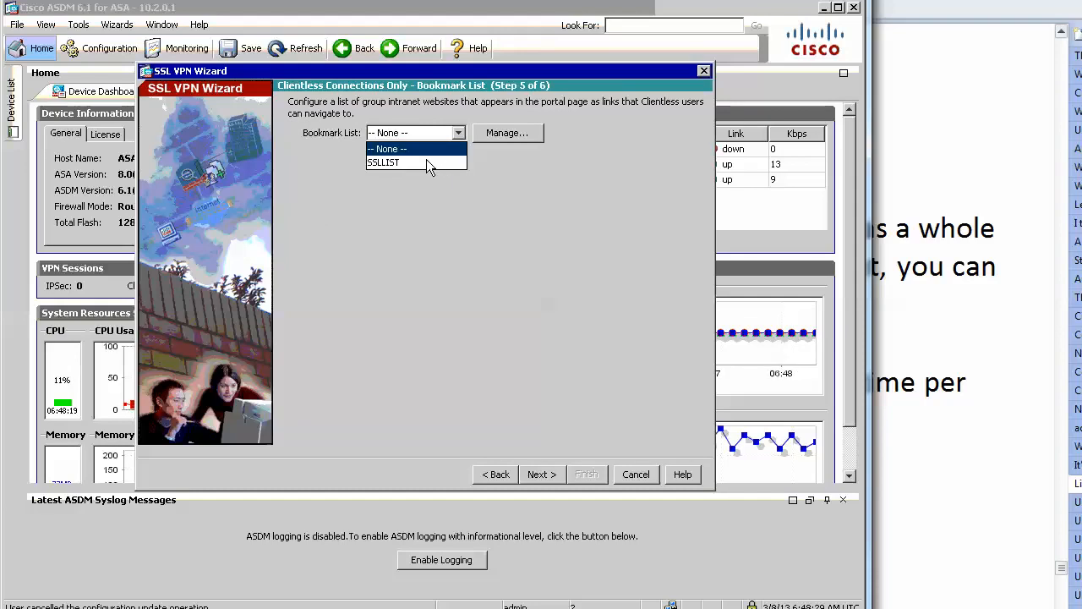
left_click(427, 161)
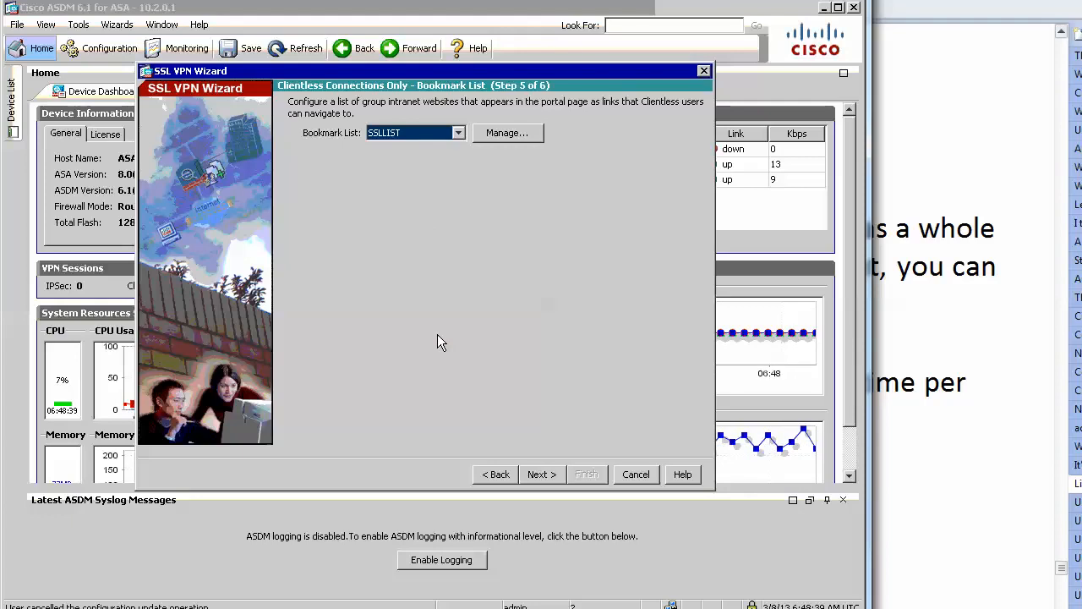
left_click(544, 474)
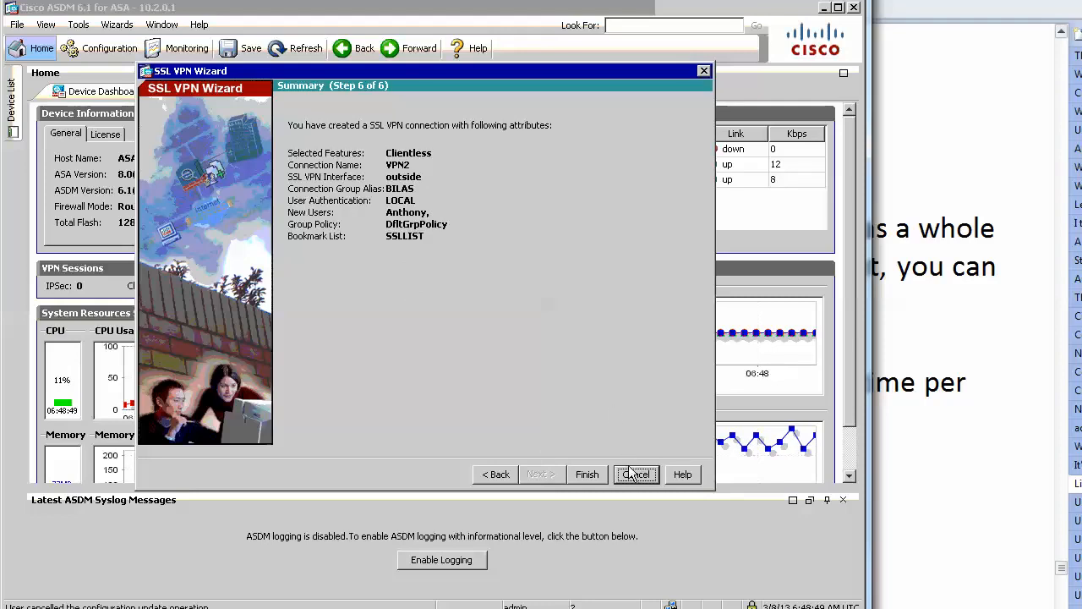
Review the generated CLI commands without sending them, and exit the SSL VPN Wizard.
left_click(590, 476)
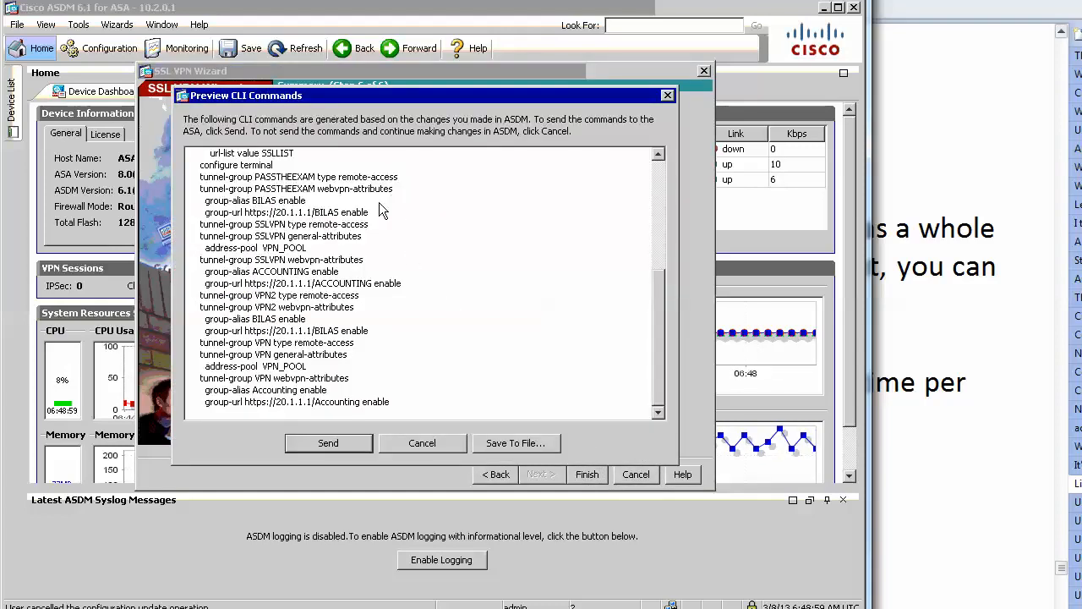
left_click_drag(657, 344, 644, 174)
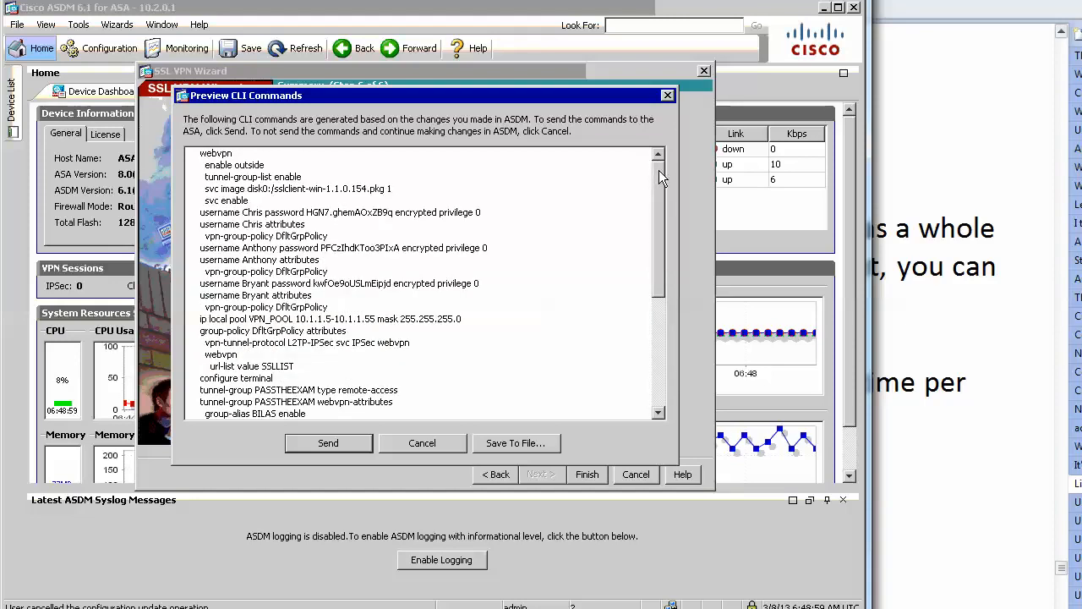
left_click_drag(661, 182, 618, 413)
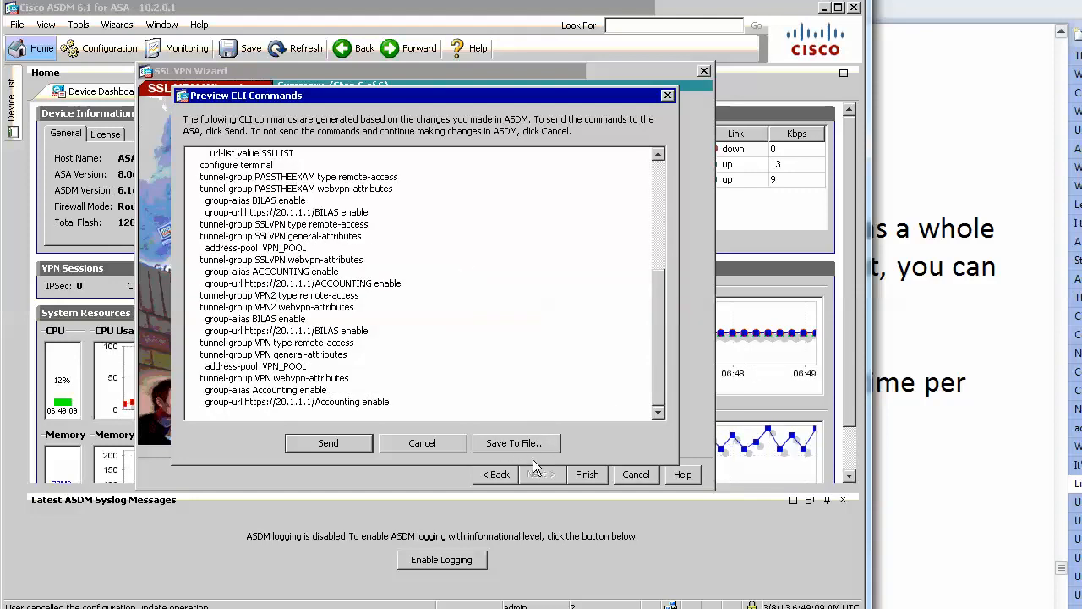
left_click(440, 442)
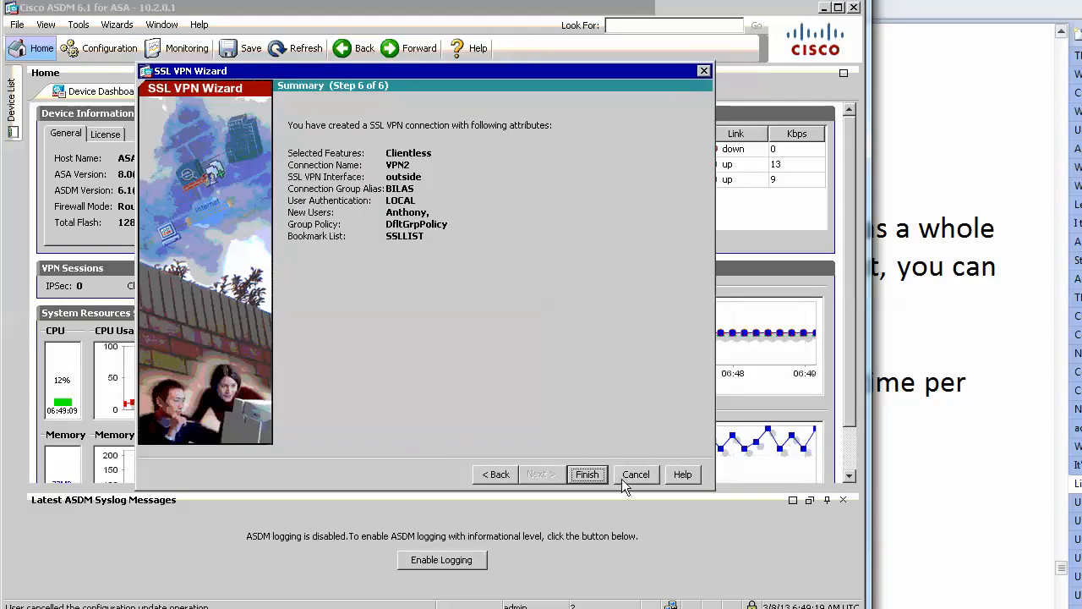
left_click(636, 475)
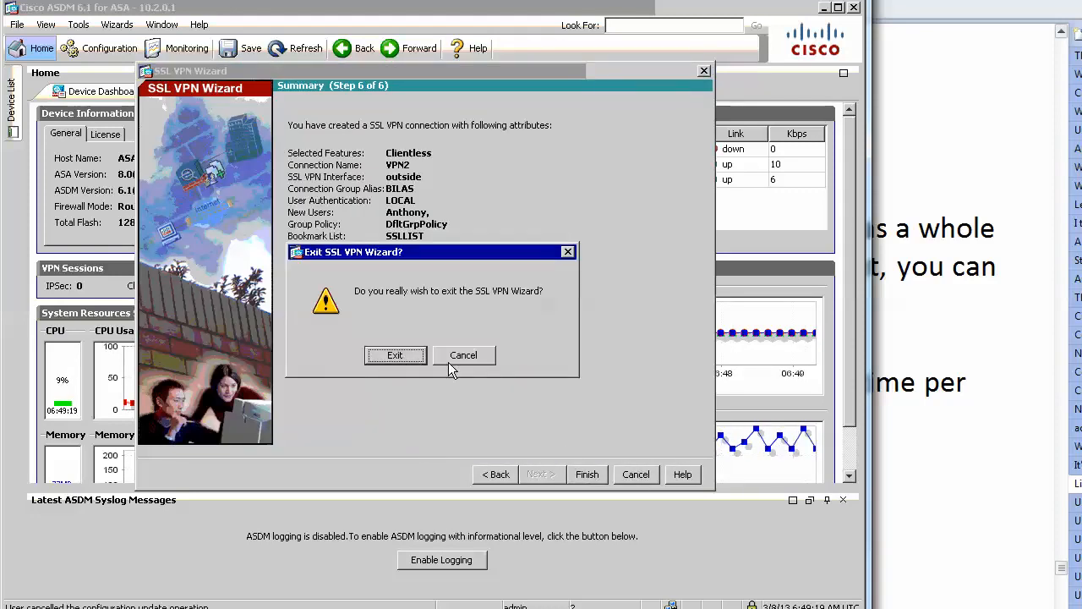
left_click(398, 355)
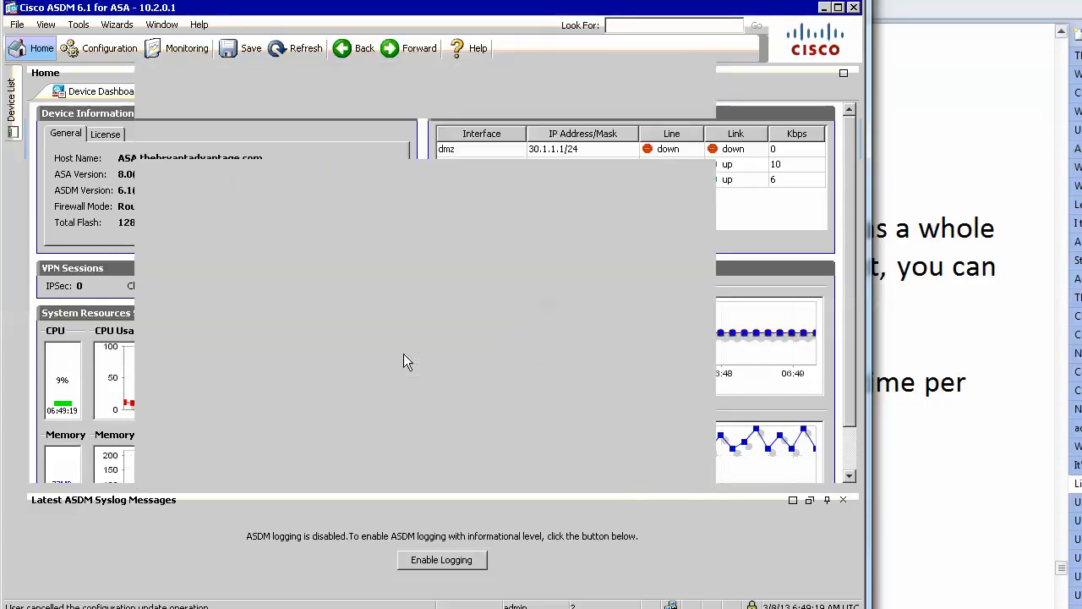
Restart the SSL VPN Wizard and select only Cisco SSL VPN Client (AnyConnect VPN Client), leaving Clientless SSL VPN Access deselected.
left_click(118, 25)
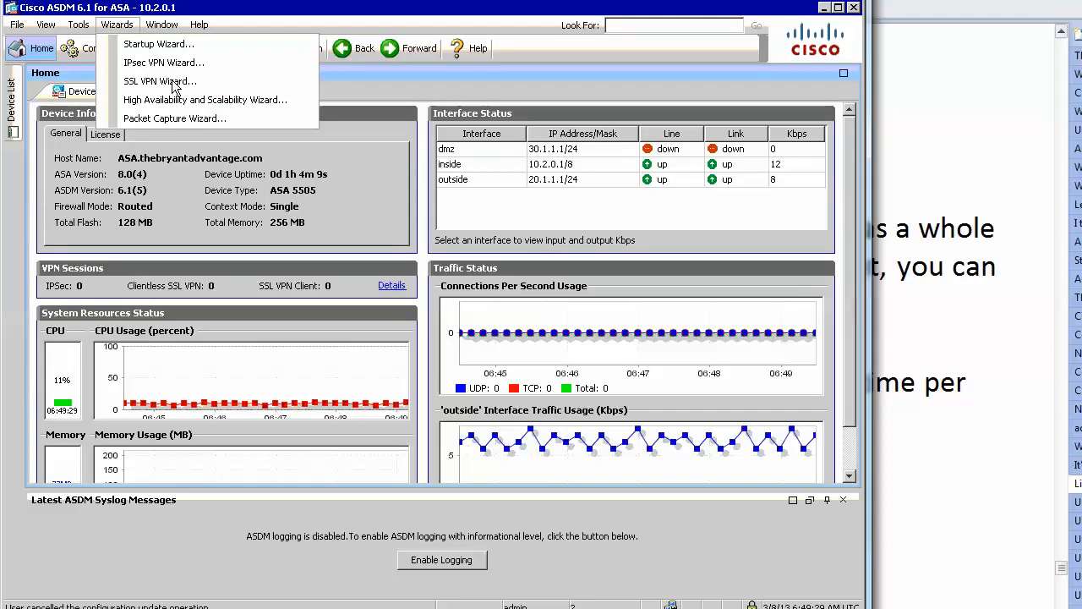
left_click(171, 81)
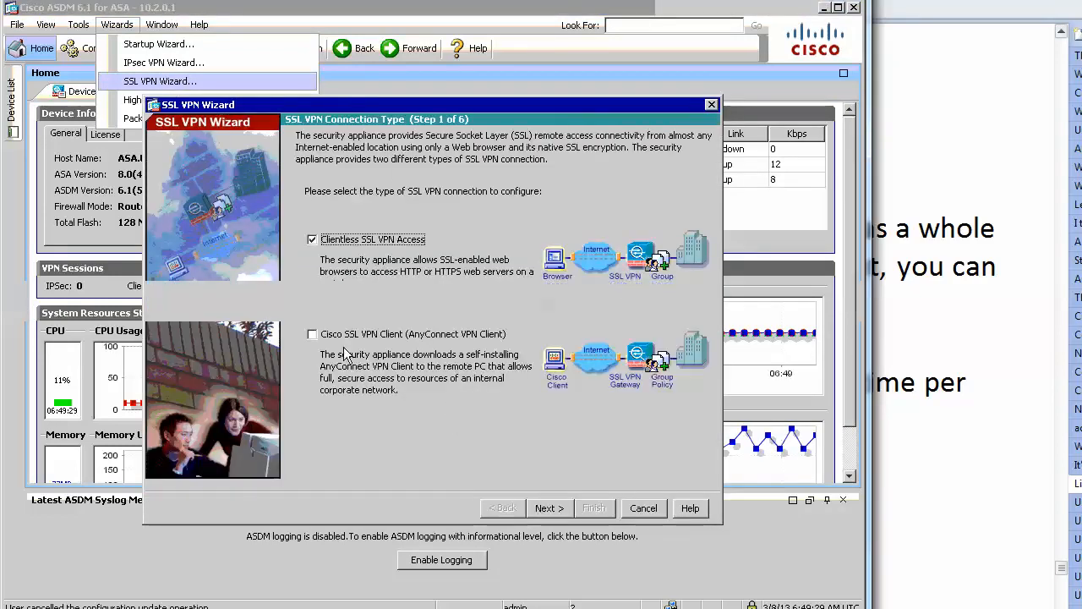
left_click(312, 239)
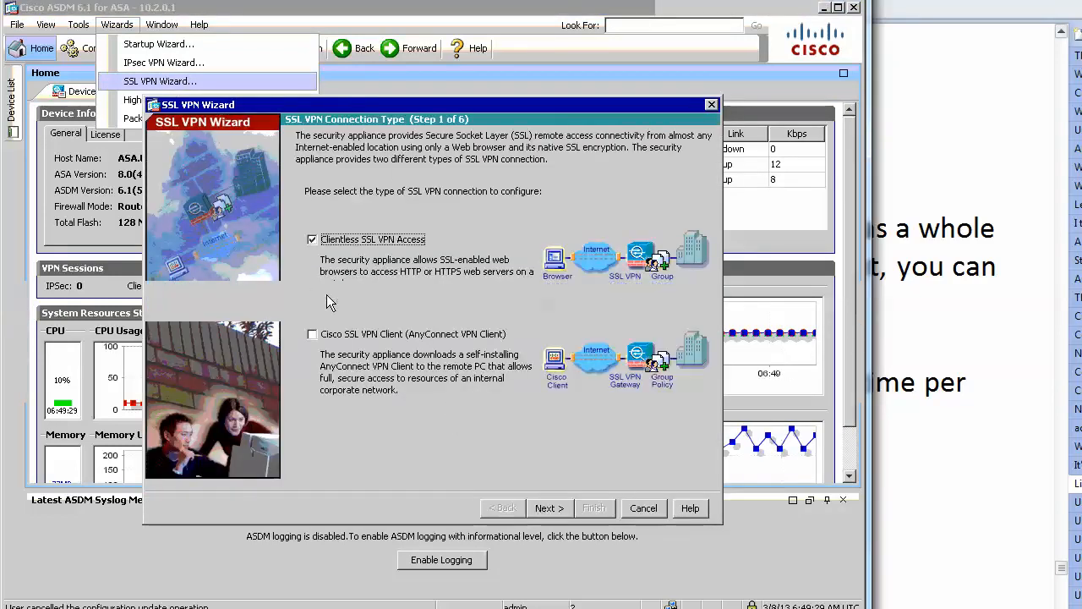
left_click(314, 337)
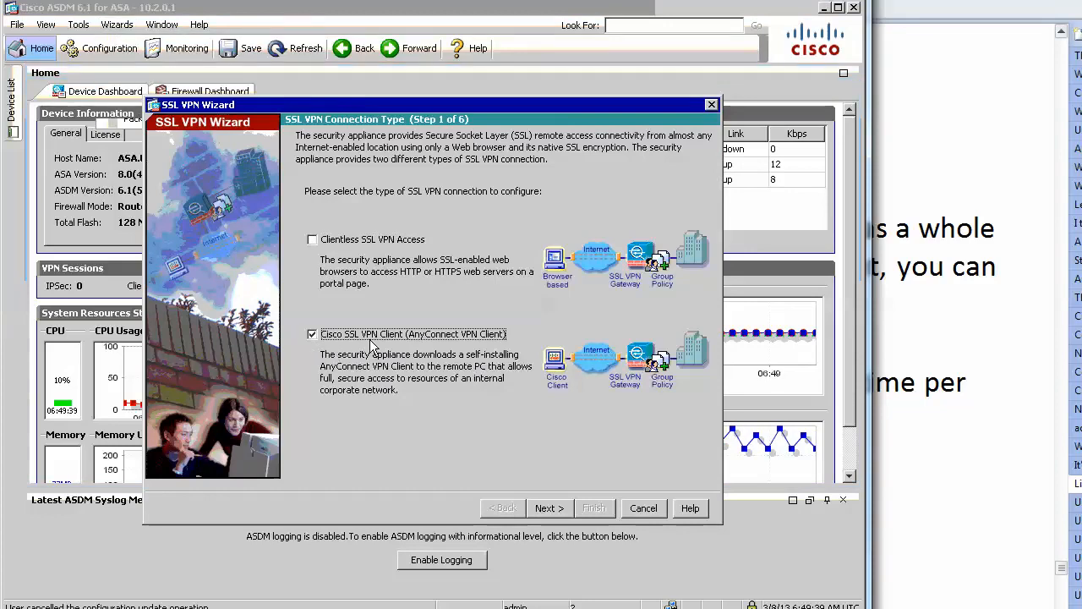
left_click(325, 241)
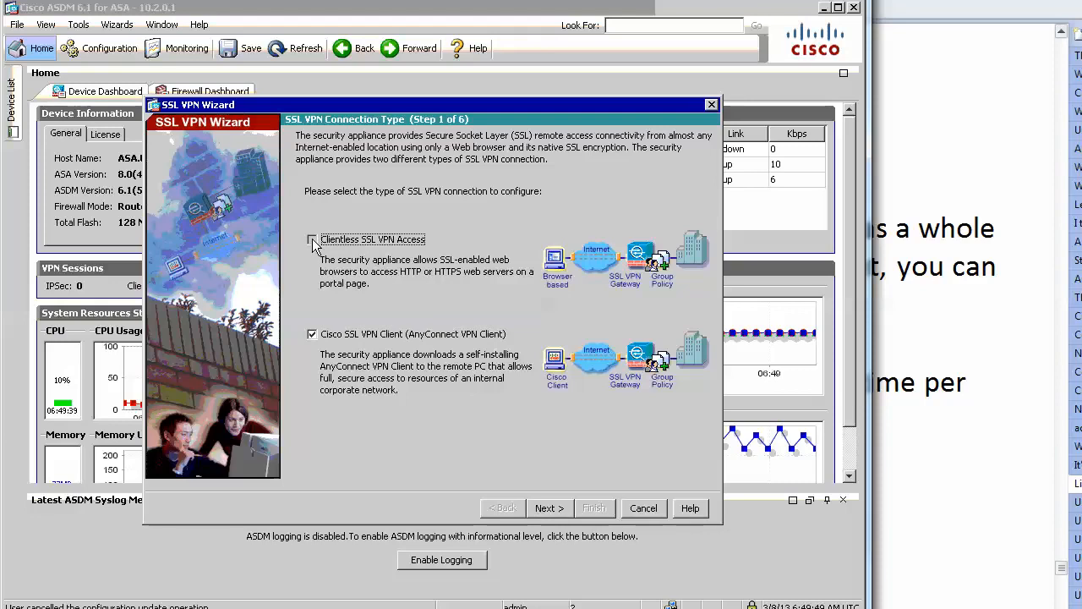
left_click(313, 239)
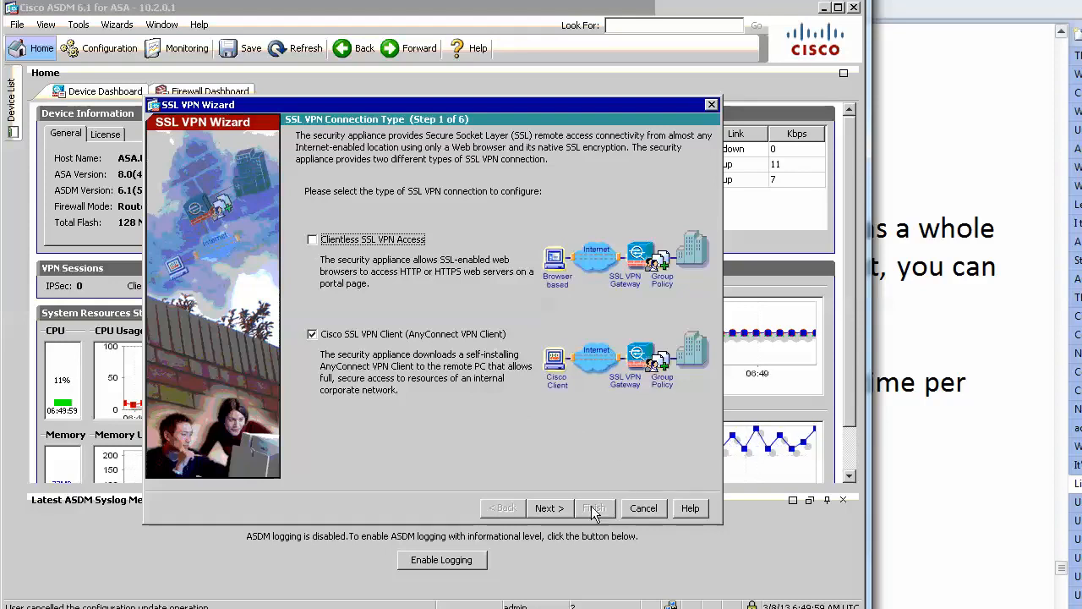
Name the SSL VPN connection VPN3, enable the connection group alias BILAS, and continue to user authentication.
left_click(551, 508)
left_click(552, 508)
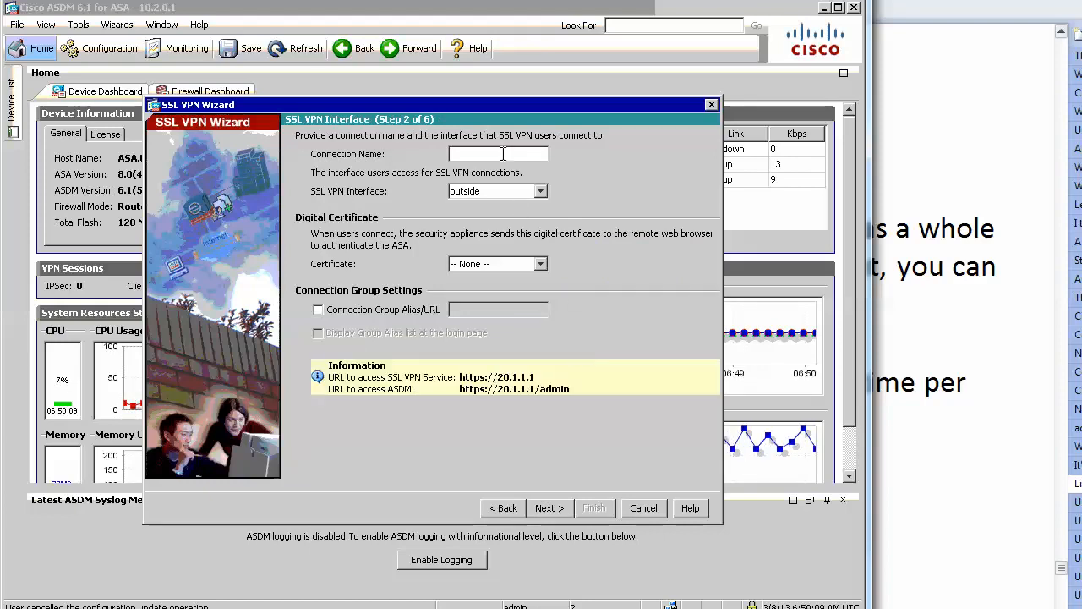
type("VPN3")
left_click(319, 310)
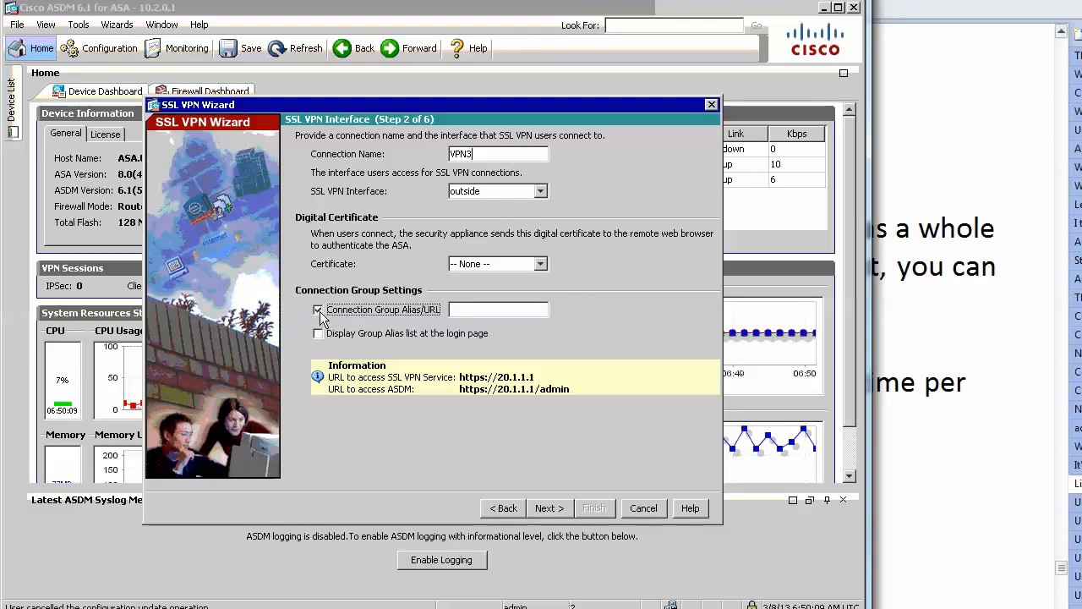
left_click(490, 310)
type("BI")
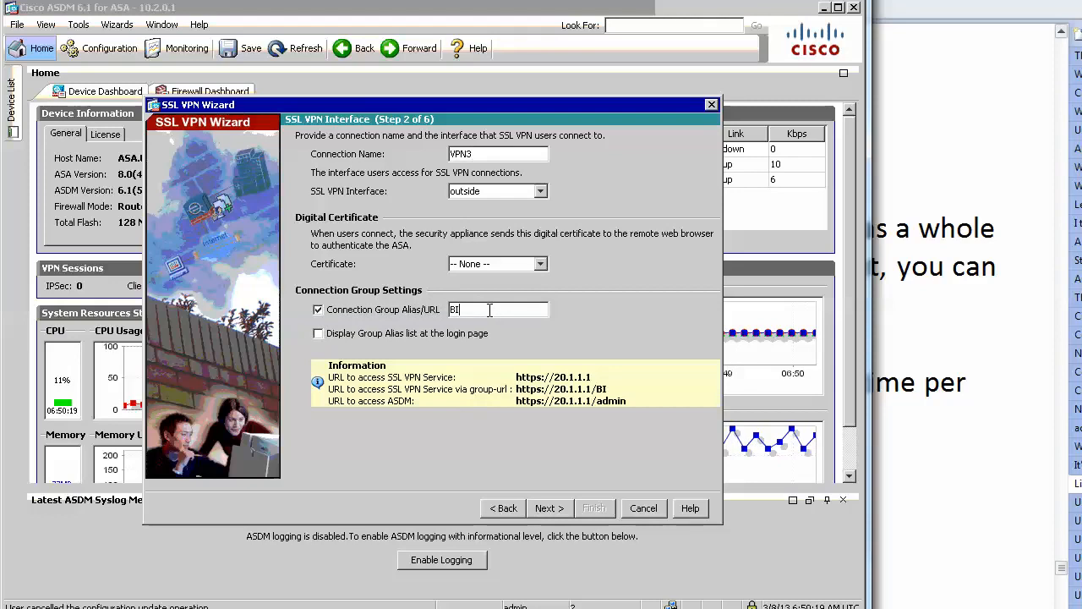
type("LAS")
left_click(548, 509)
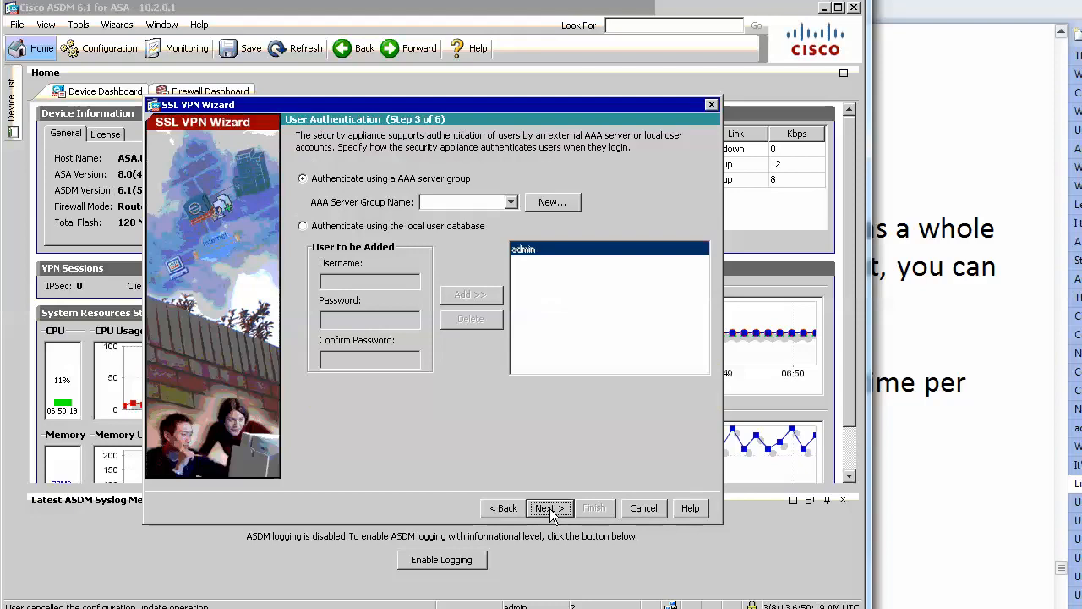
Choose authentication with the local user database and add a new user, entering the username, password and password confirmation.
left_click(430, 222)
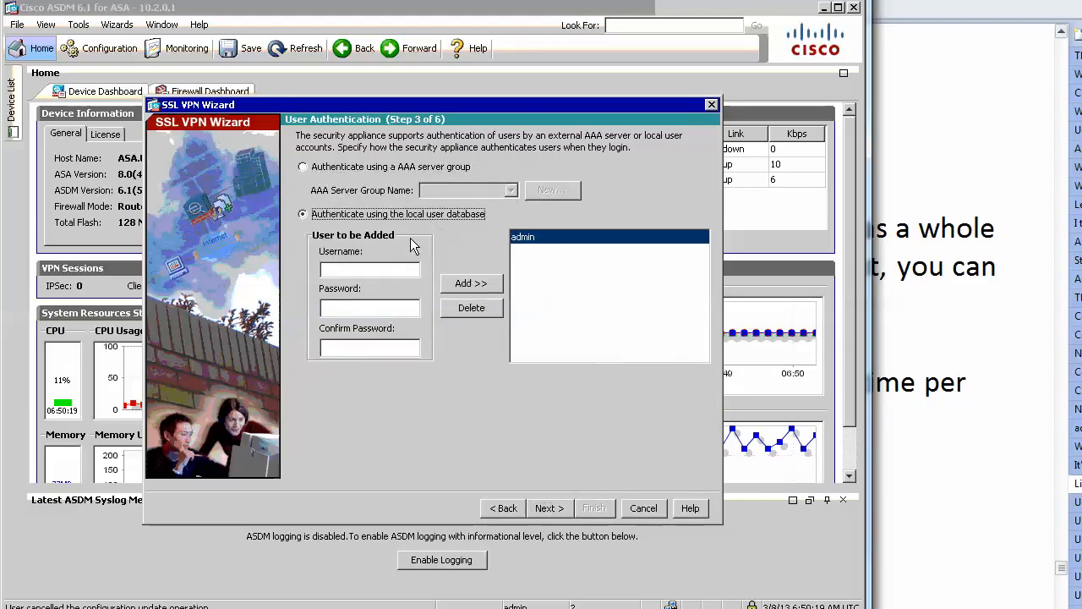
left_click(377, 267)
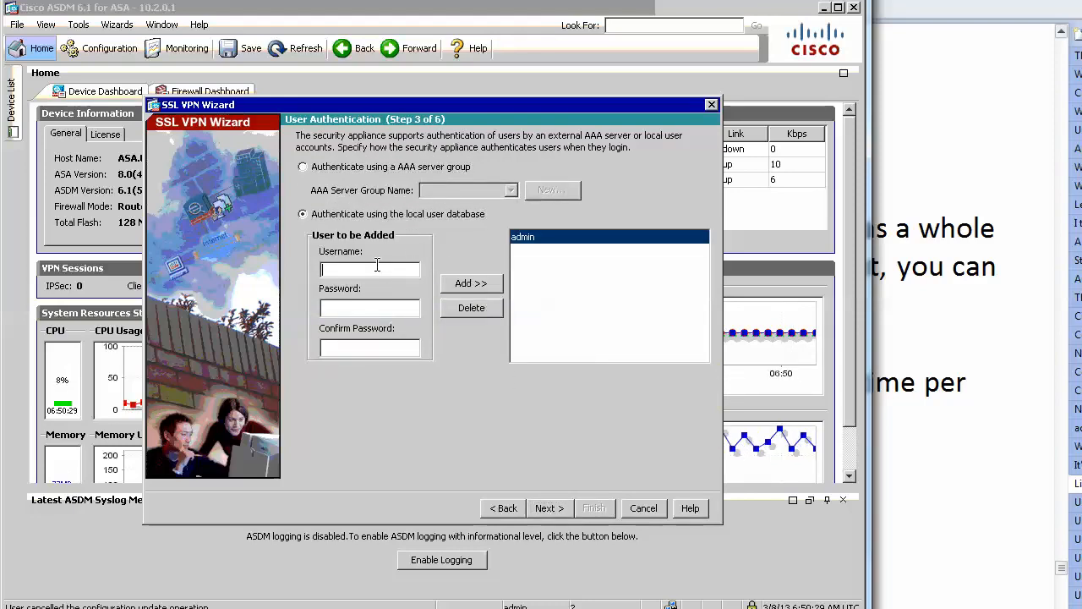
type("Chris")
key("Tab")
type("******")
key("Tab")
type("******")
left_click(459, 290)
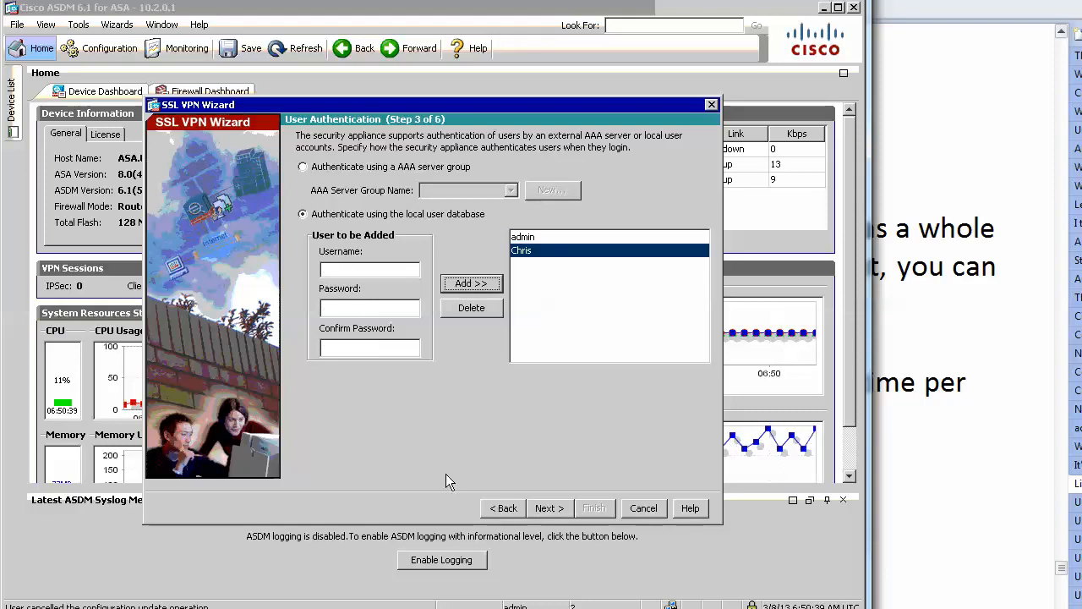
Choose to modify the existing group policy DfltGrpPolicy and continue to the IP address pool and client image settings.
left_click(554, 509)
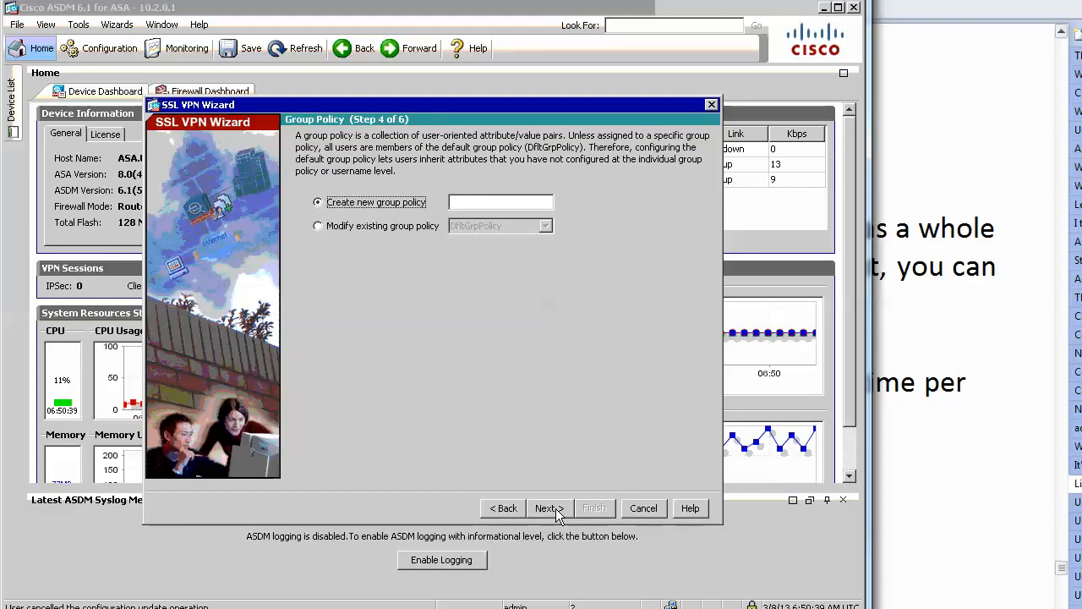
left_click(388, 227)
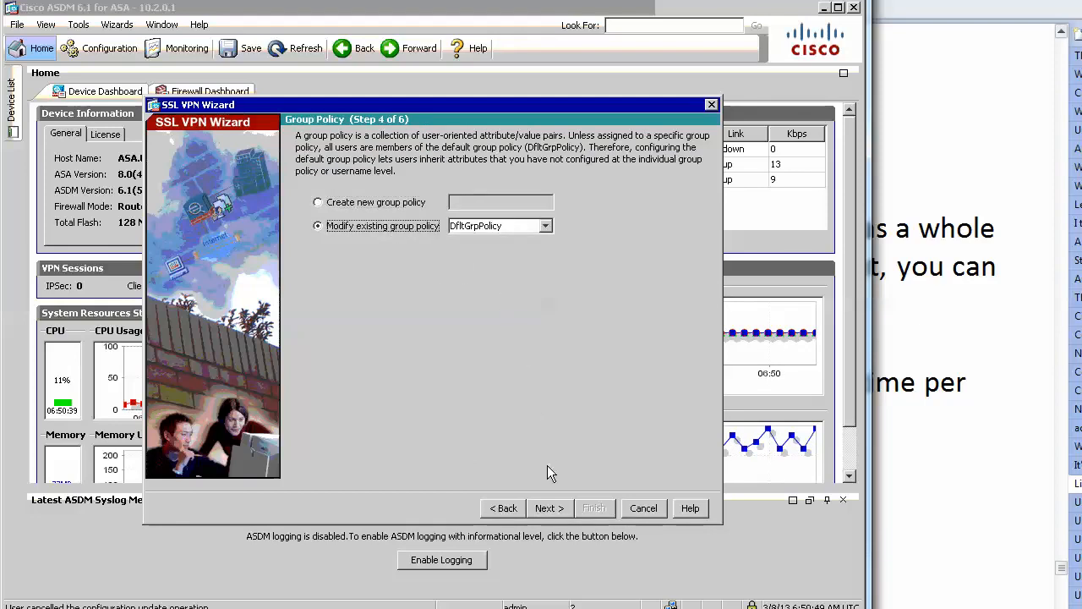
left_click(550, 508)
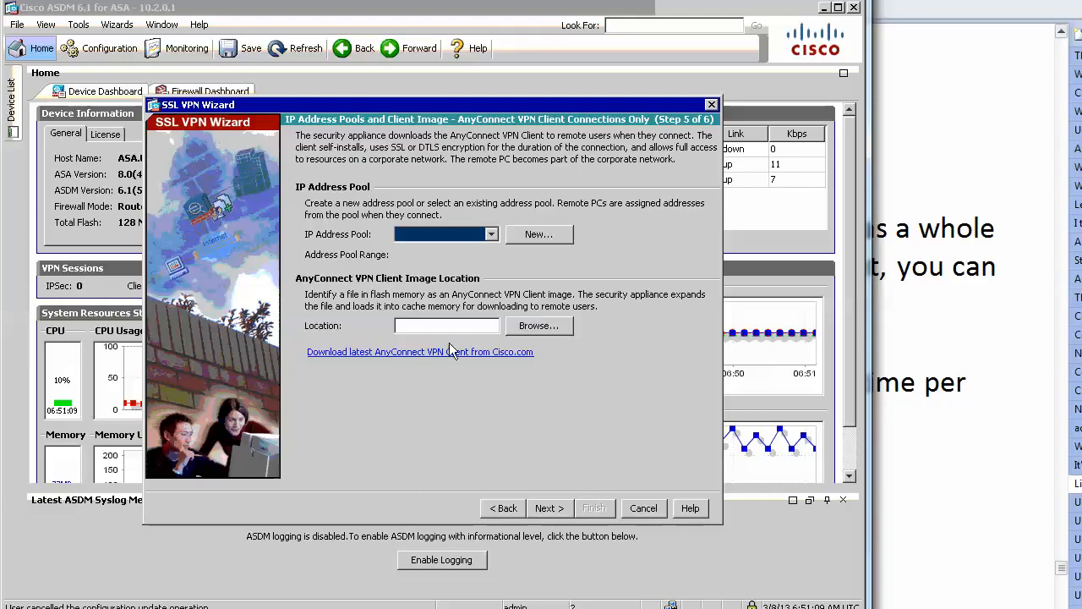
Create an IP address pool named VPN ranging from 10.0.0.10 to 10.0.0.50 with subnet mask 255.255.255.0.
left_click(491, 234)
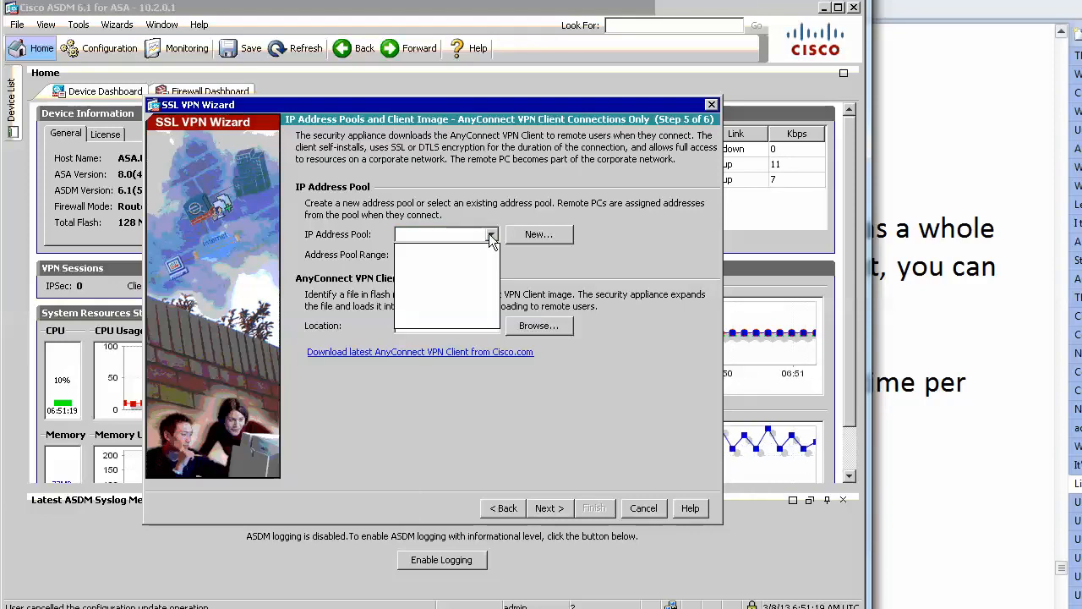
left_click(540, 236)
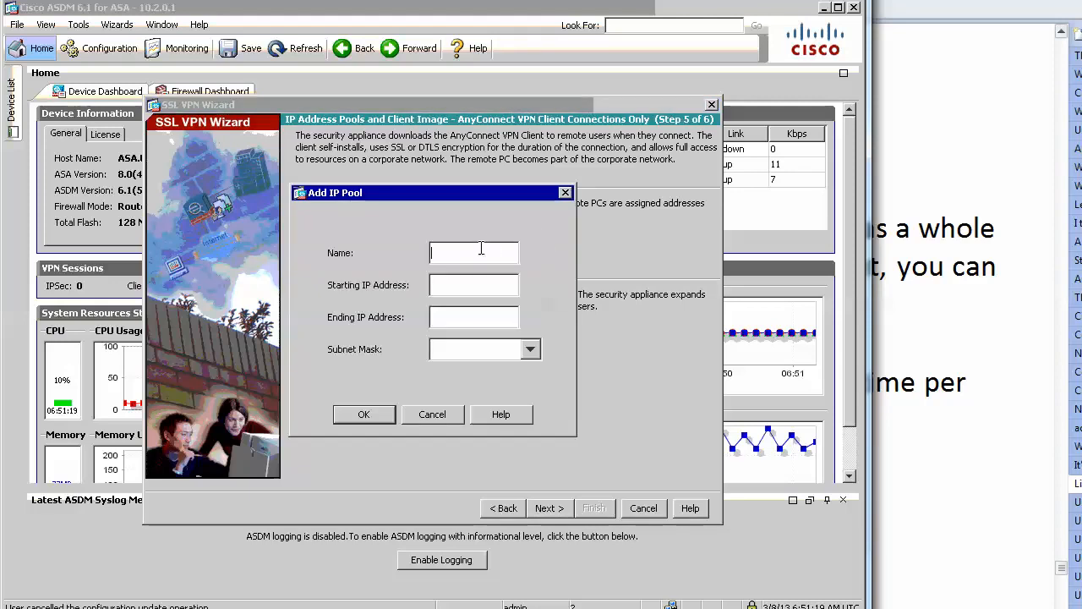
type("VPN")
type("10.")
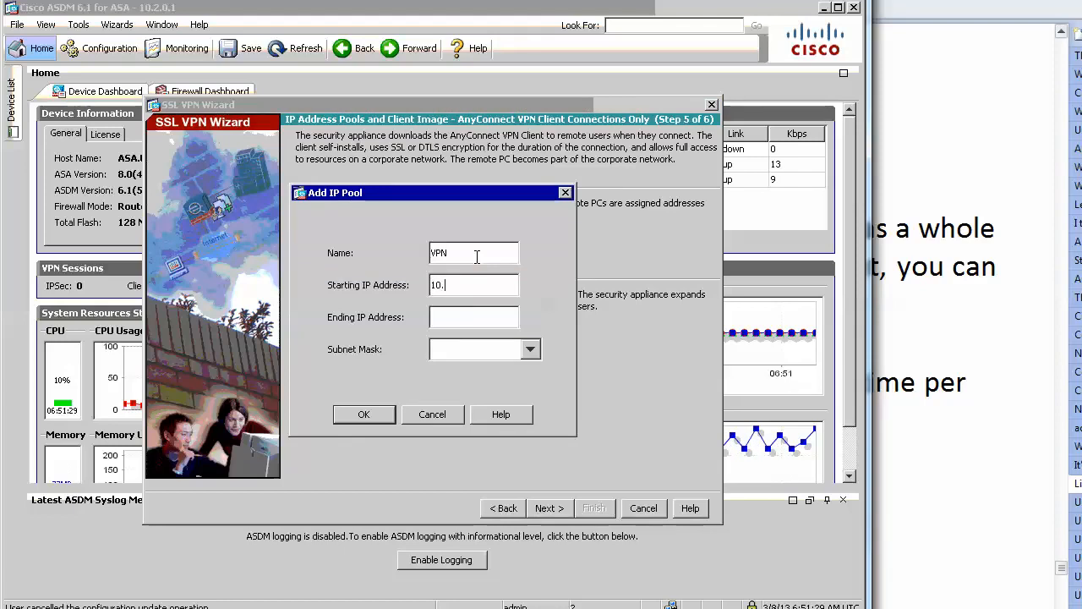
type("0.0.10")
key("Tab")
type("10.0.0.50")
left_click(530, 349)
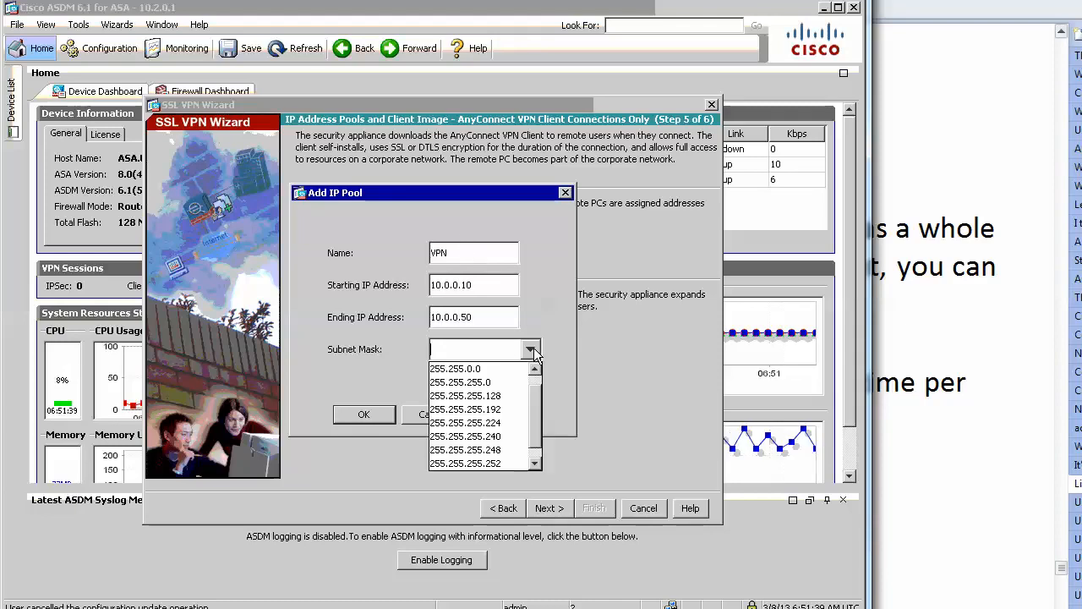
left_click(501, 382)
left_click(363, 415)
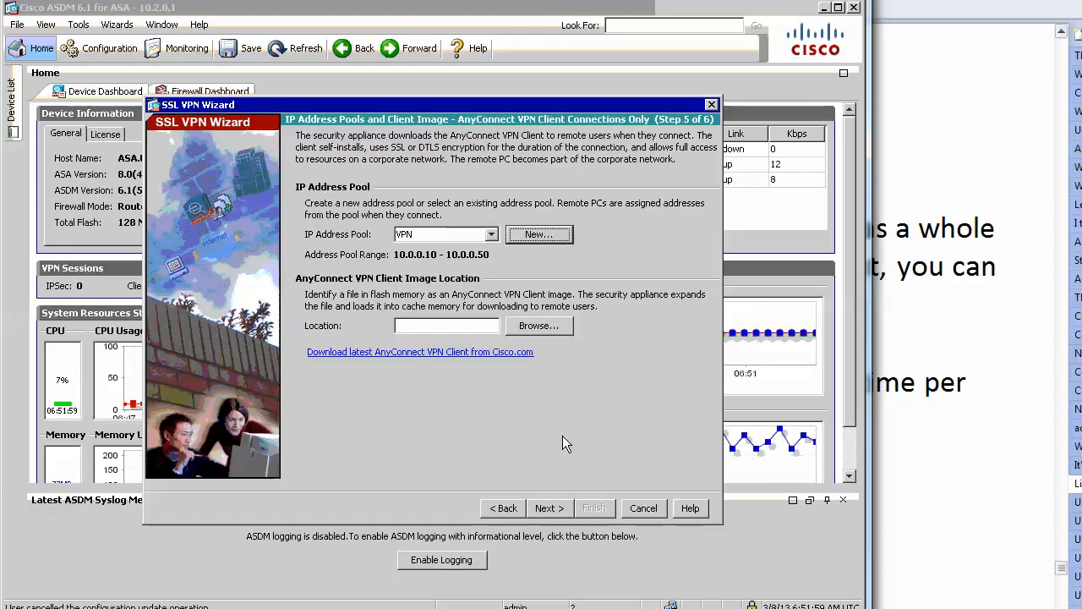
Set the AnyConnect client image to sslclient-win-1.1.0.154.pkg from flash disk0, and continue to the summary, acknowledging the NAT exemption notice.
left_click(548, 330)
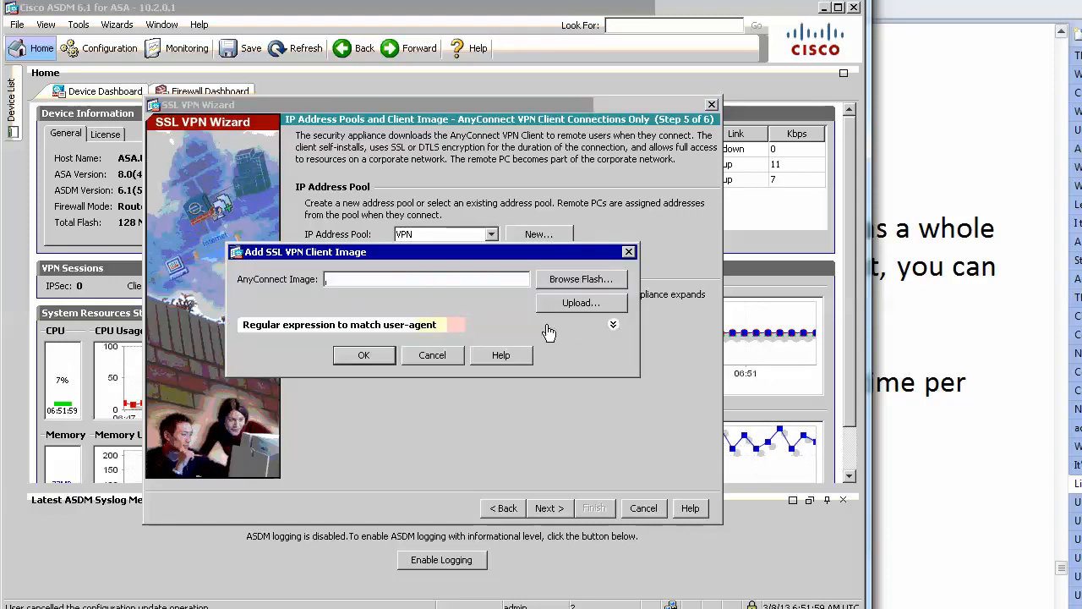
left_click(558, 282)
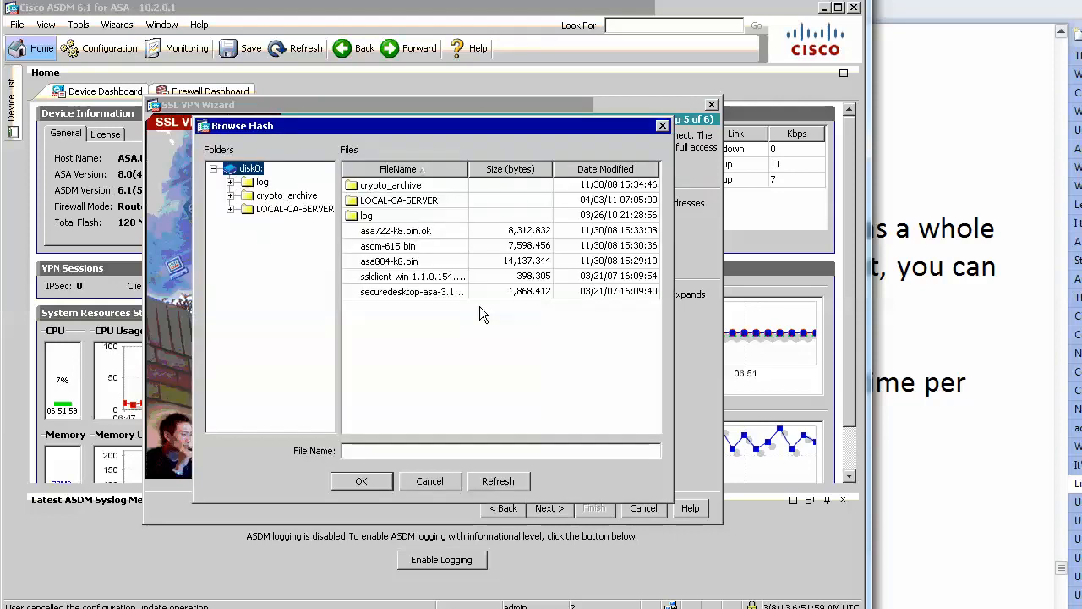
left_click(432, 277)
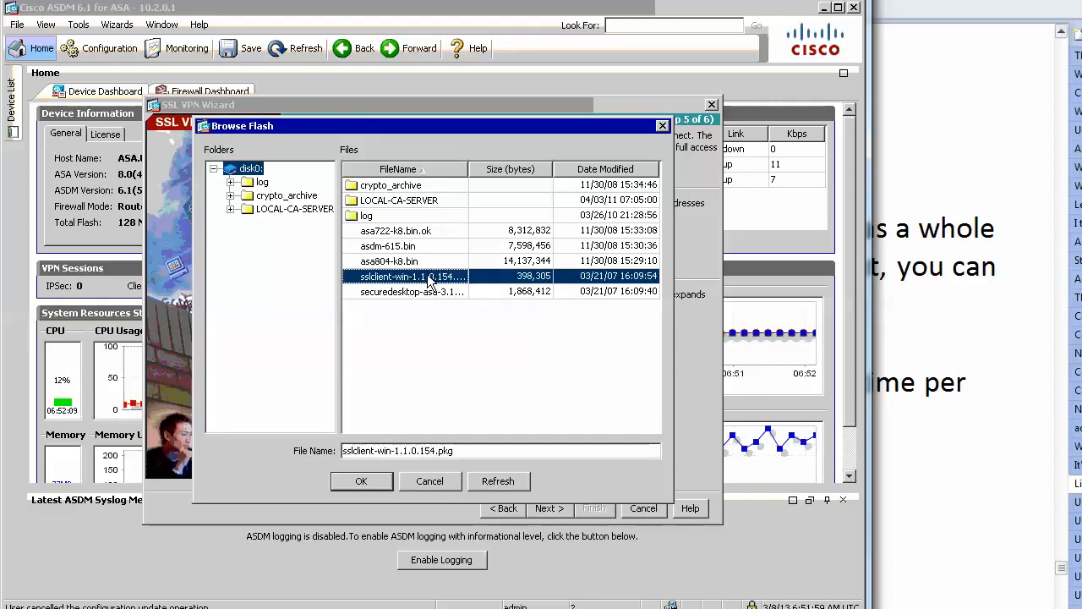
left_click(383, 487)
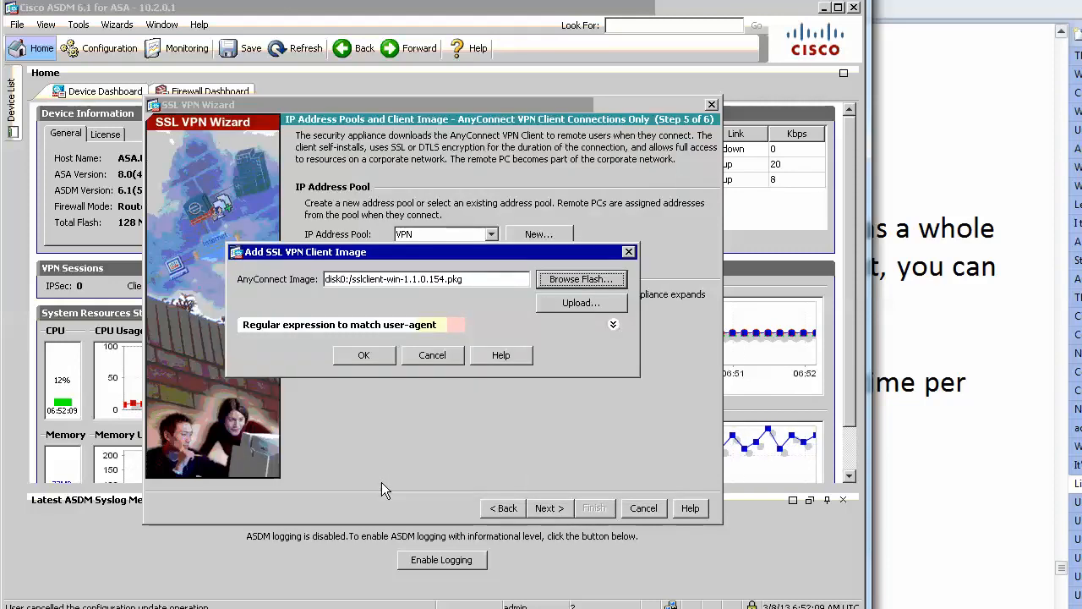
left_click(364, 357)
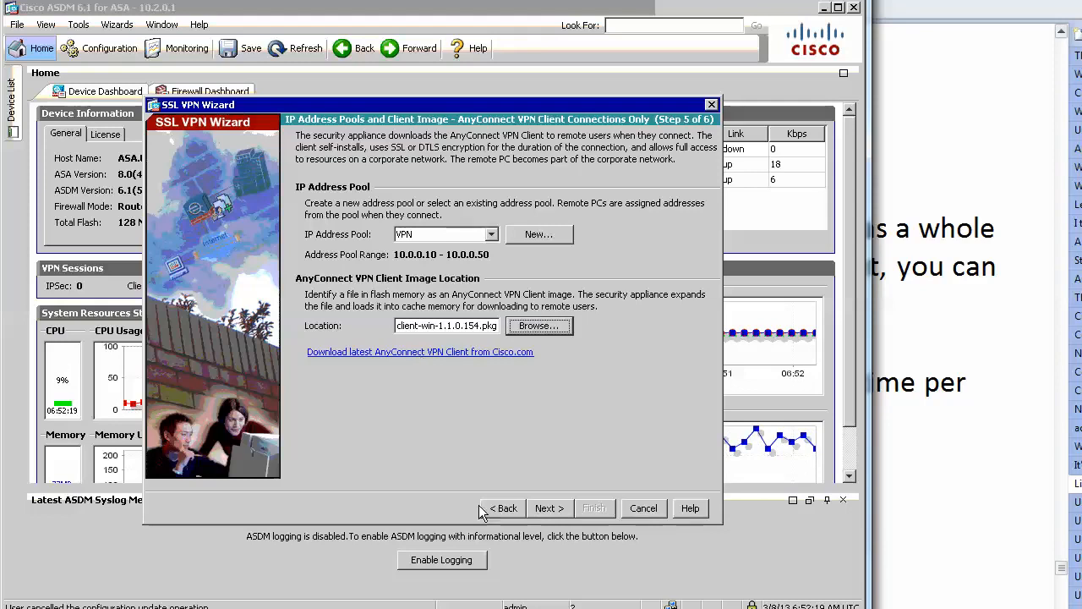
left_click(554, 507)
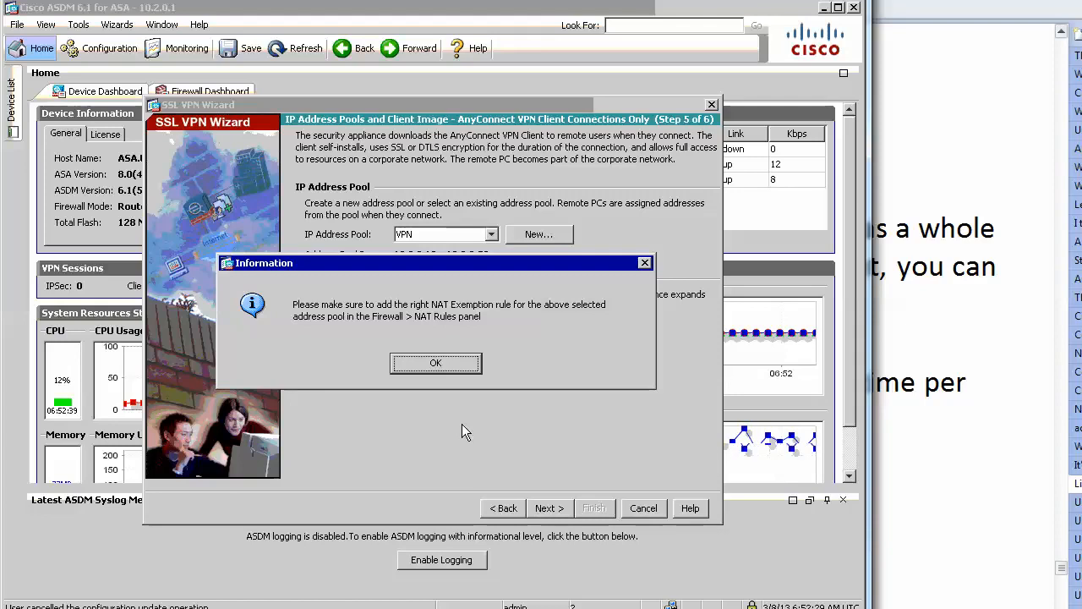
left_click(412, 365)
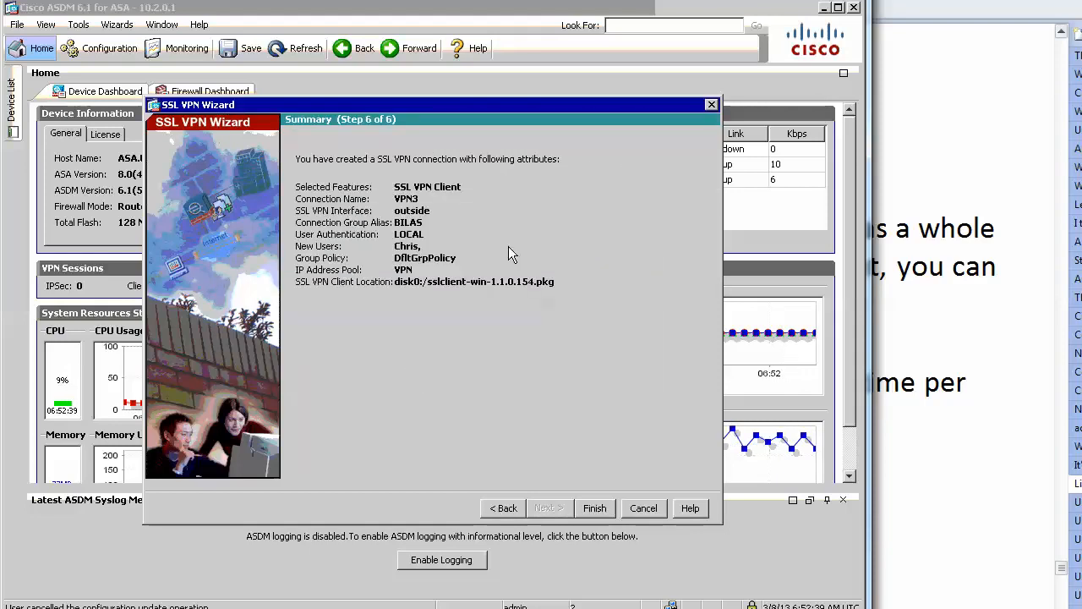
Review the CLI commands generated for the AnyConnect connection without sending them, and close the SSL VPN Wizard.
left_click(596, 508)
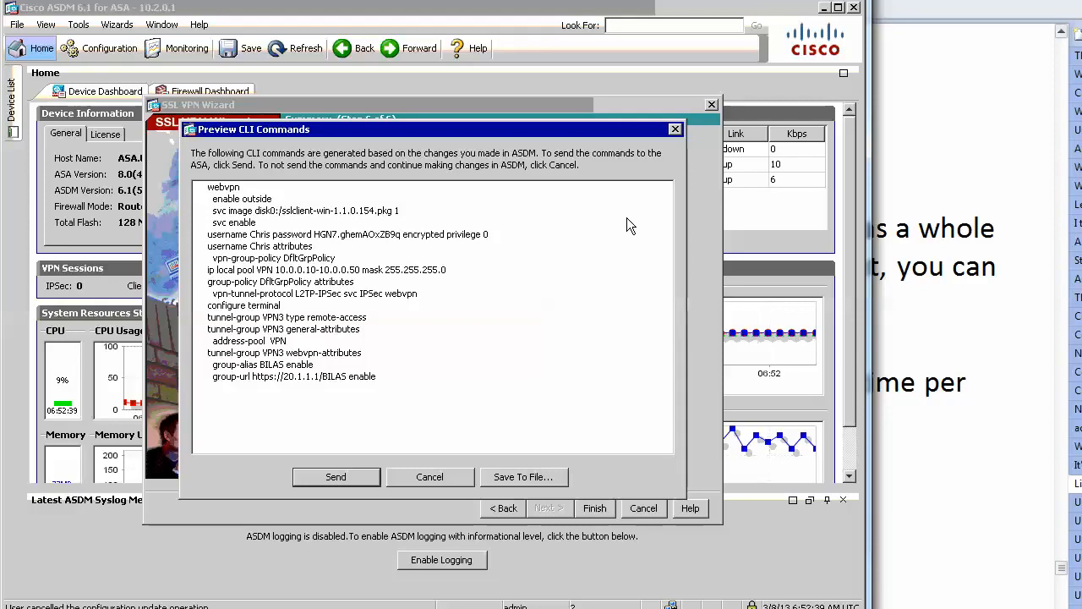
left_click(430, 477)
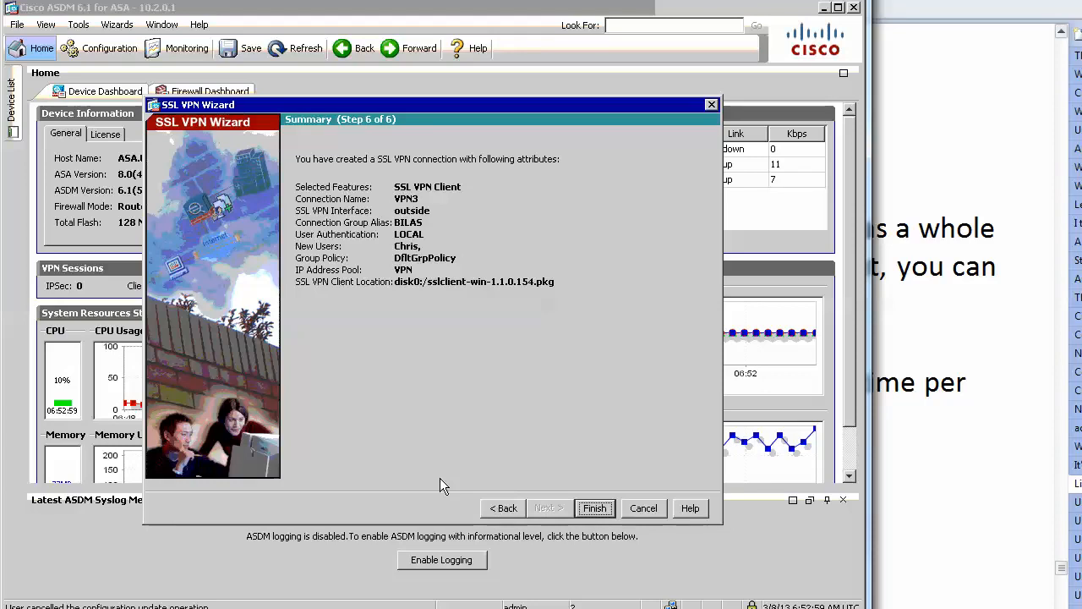
left_click(596, 507)
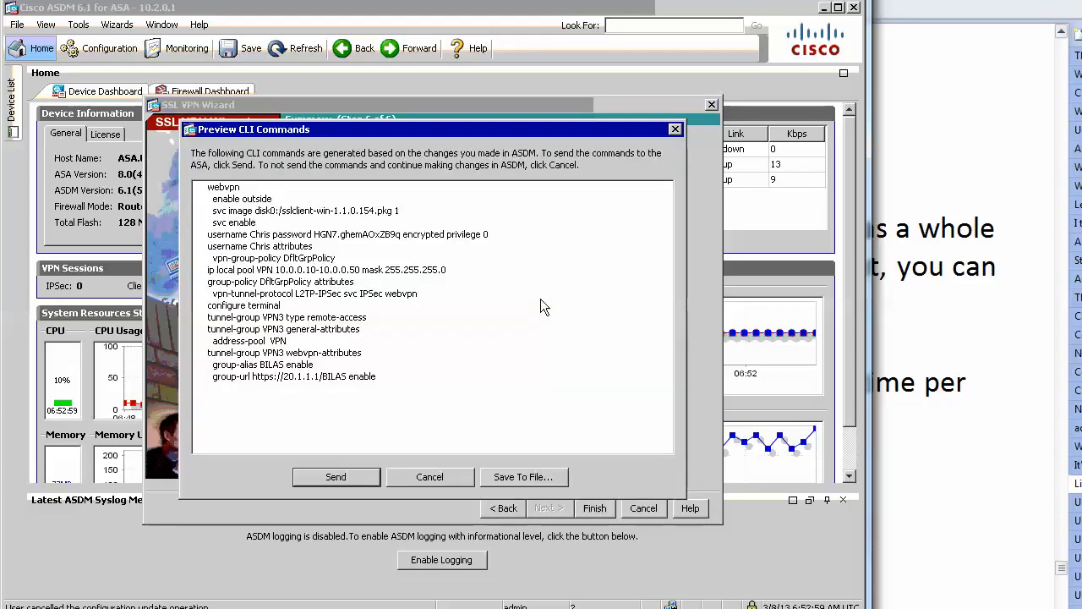
left_click(674, 130)
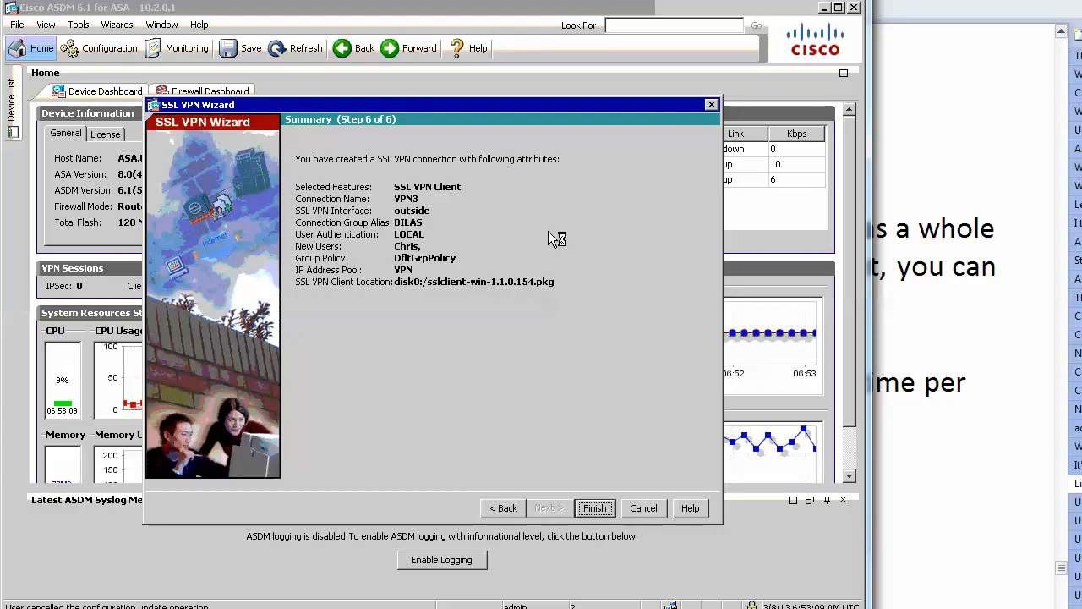
left_click(711, 106)
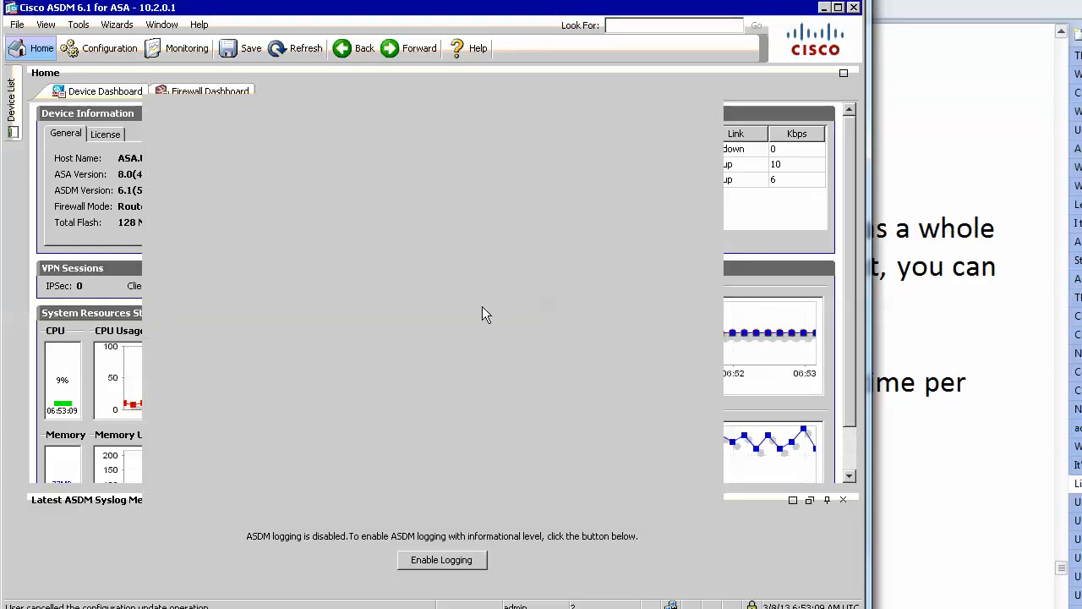